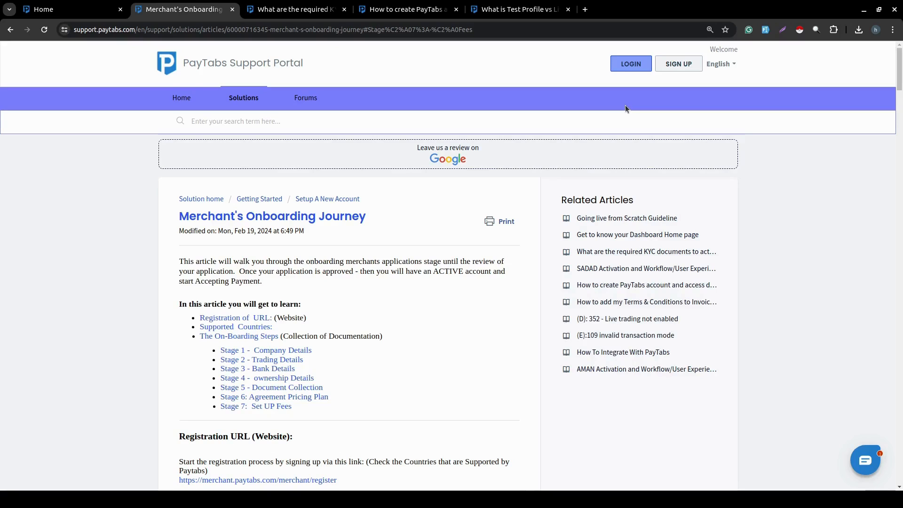
Skim the KYC documents article's regional requirements, then switch to the 'How to create PayTabs account' article.
click(319, 9)
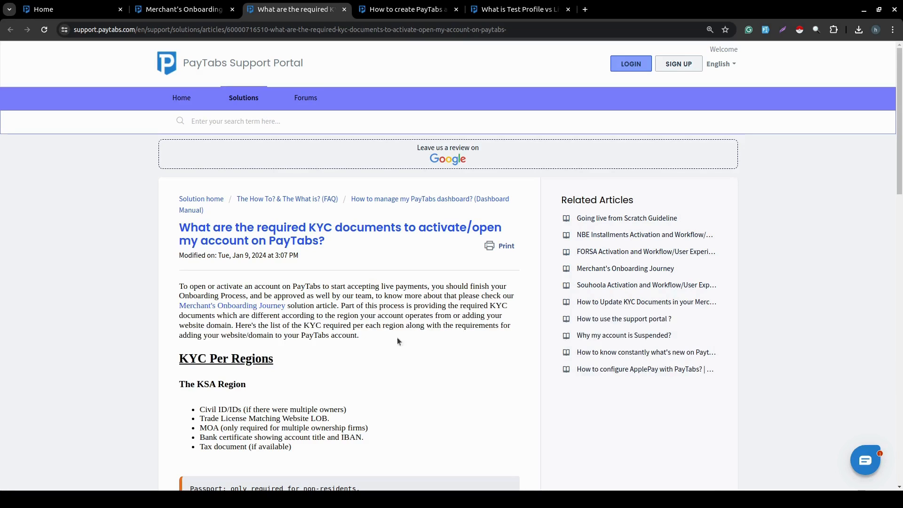
scroll(405, 327, down, 5)
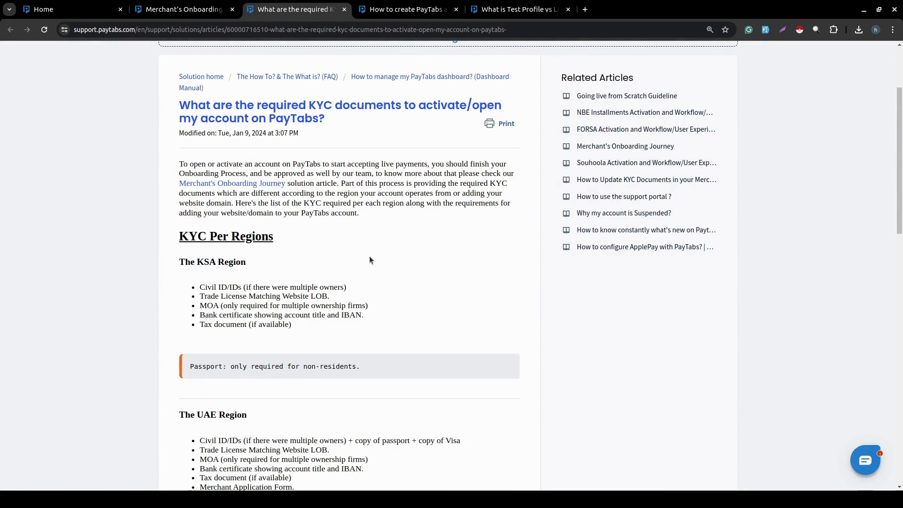
scroll(213, 266, down, 5)
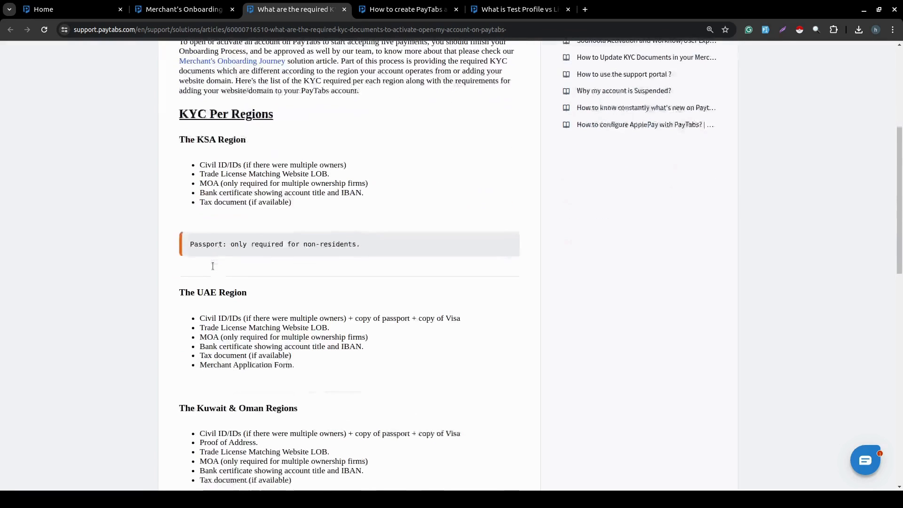
scroll(213, 266, down, 3)
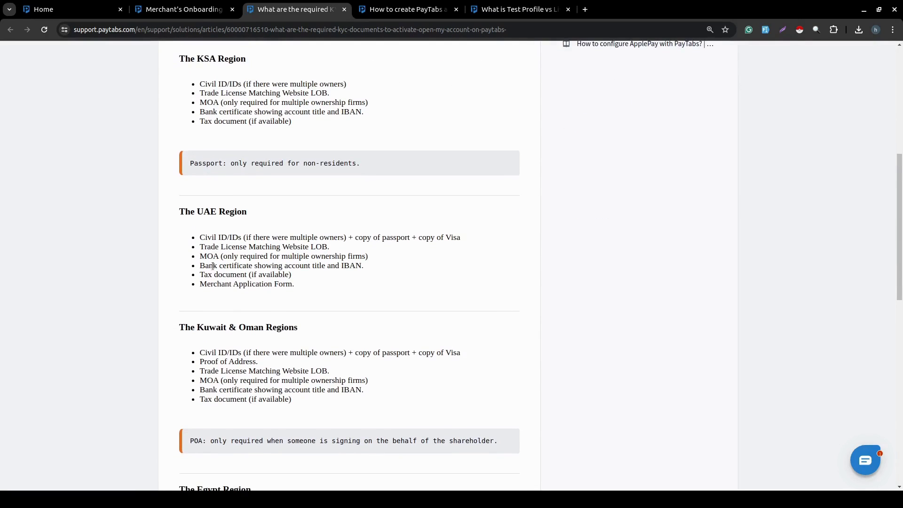
scroll(212, 266, up, 1)
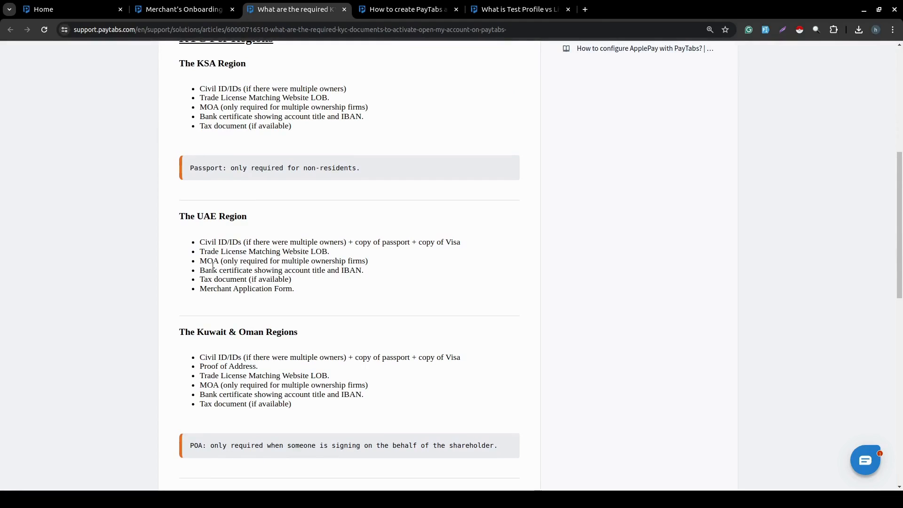
click(422, 15)
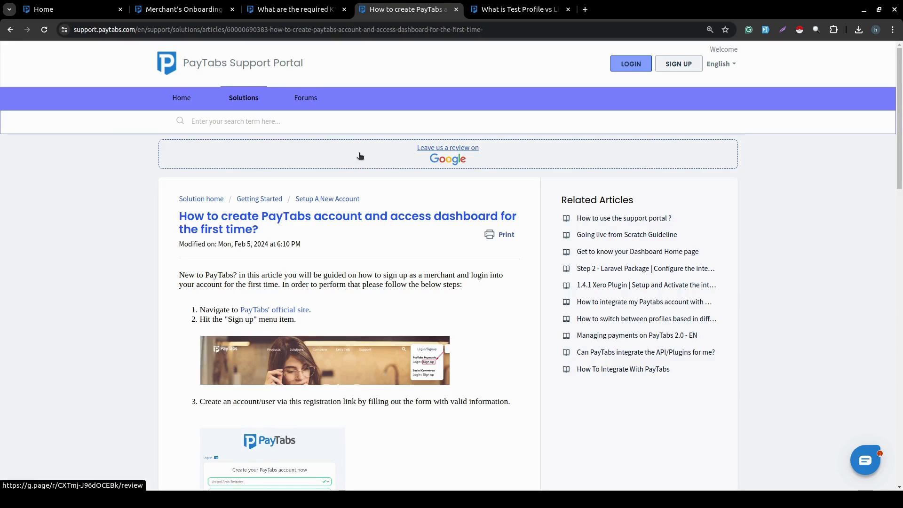
Return to the top of the KYC documents article, then open 'What is Test Profile vs Live Profile?'.
click(300, 10)
scroll(354, 96, up, 7)
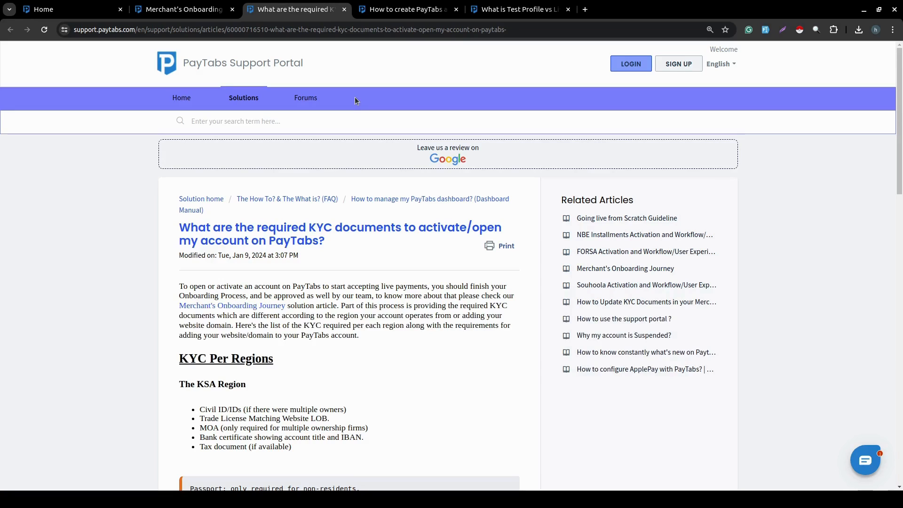
click(513, 10)
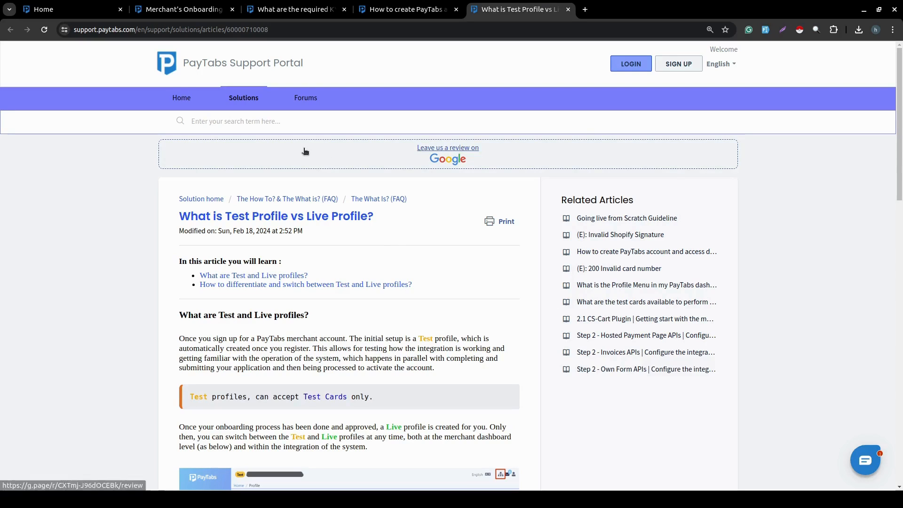
Read the Merchant's Onboarding Journey article down to Stage 1 - Company Details, then go to the dashboard Home.
click(184, 9)
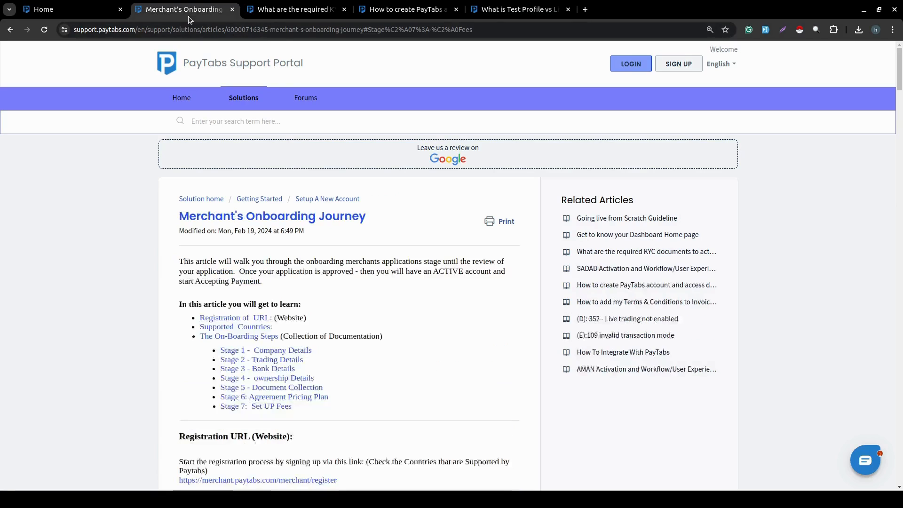
scroll(402, 229, down, 3)
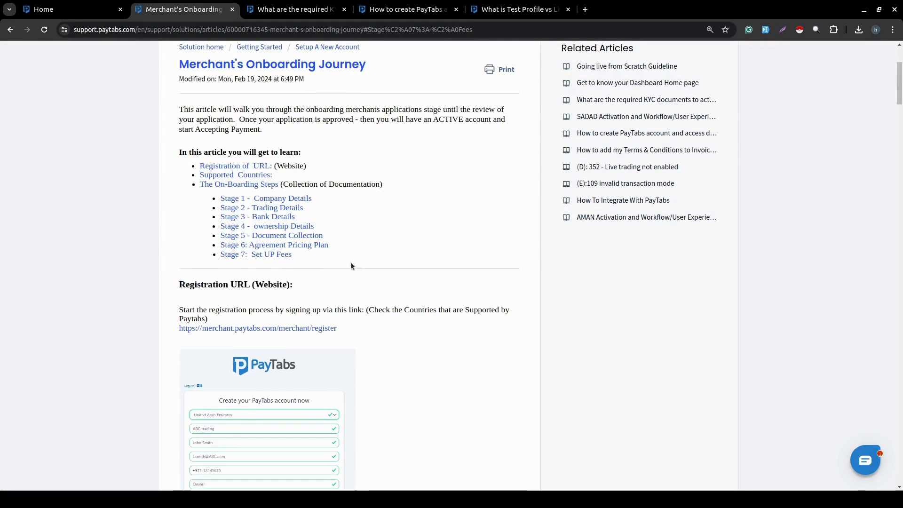
scroll(362, 264, down, 10)
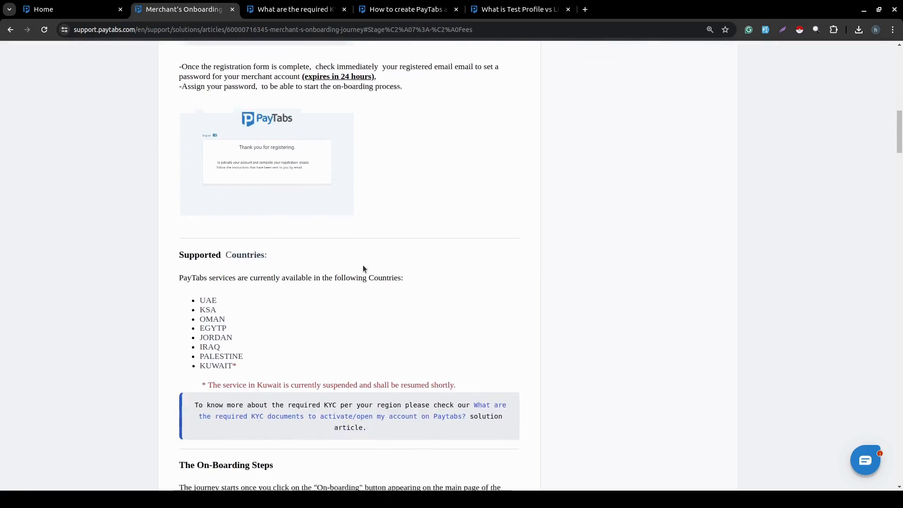
scroll(363, 266, down, 1)
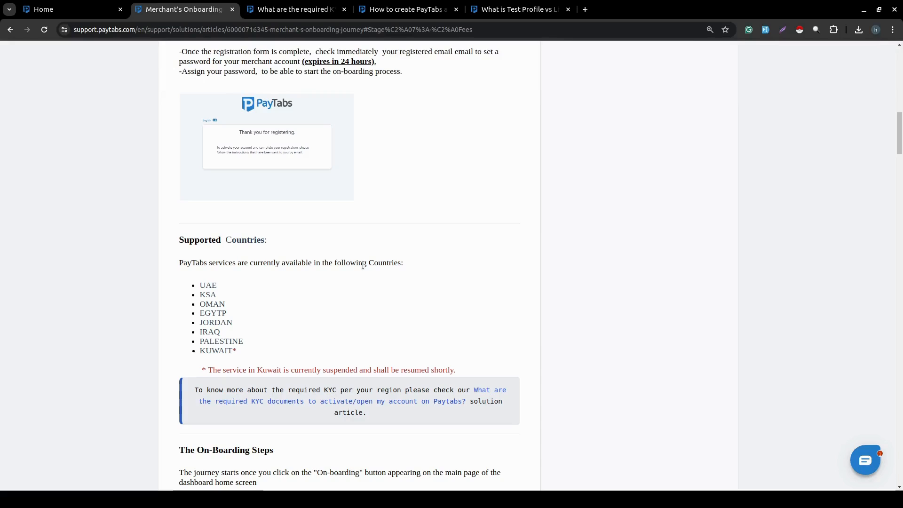
scroll(362, 264, down, 8)
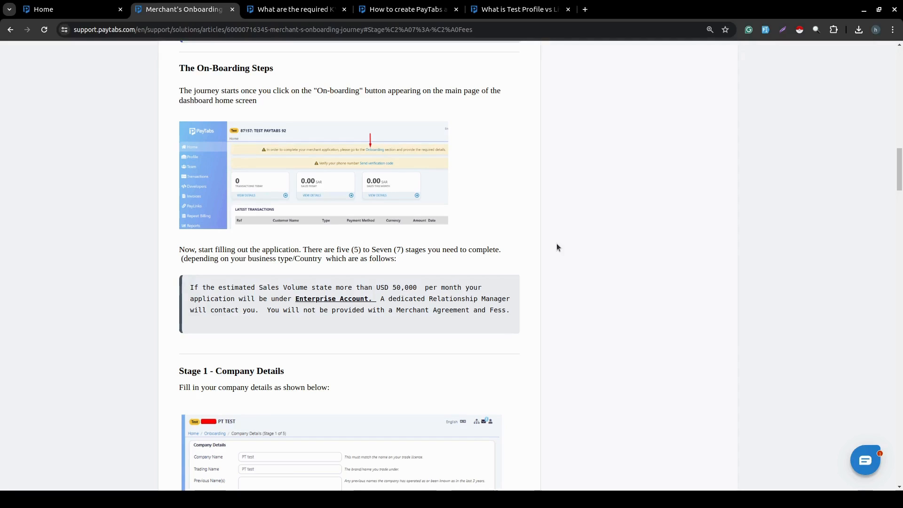
click(94, 8)
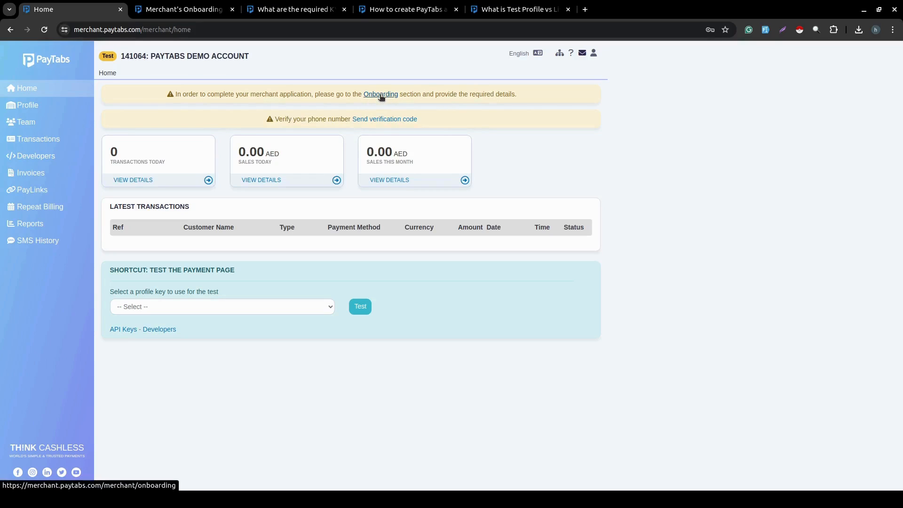
Start onboarding from the dashboard banner and focus the Company Details Address field.
click(380, 96)
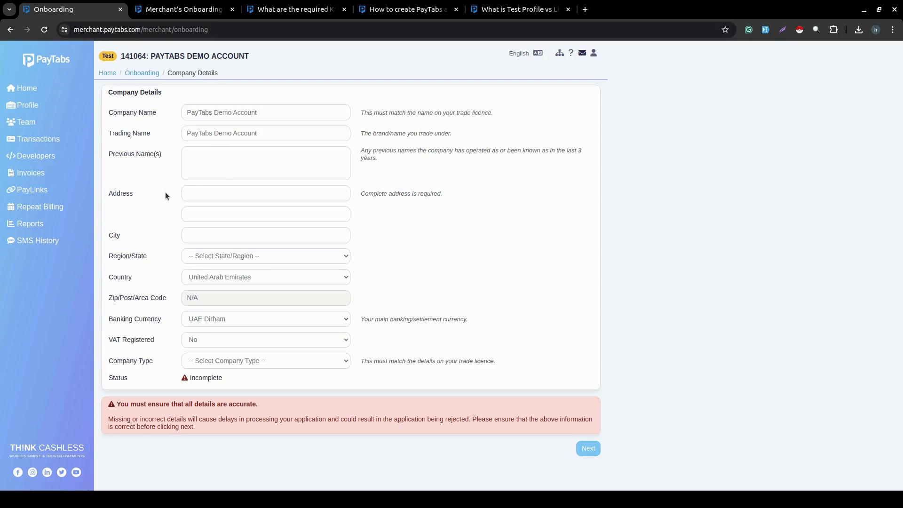
click(203, 192)
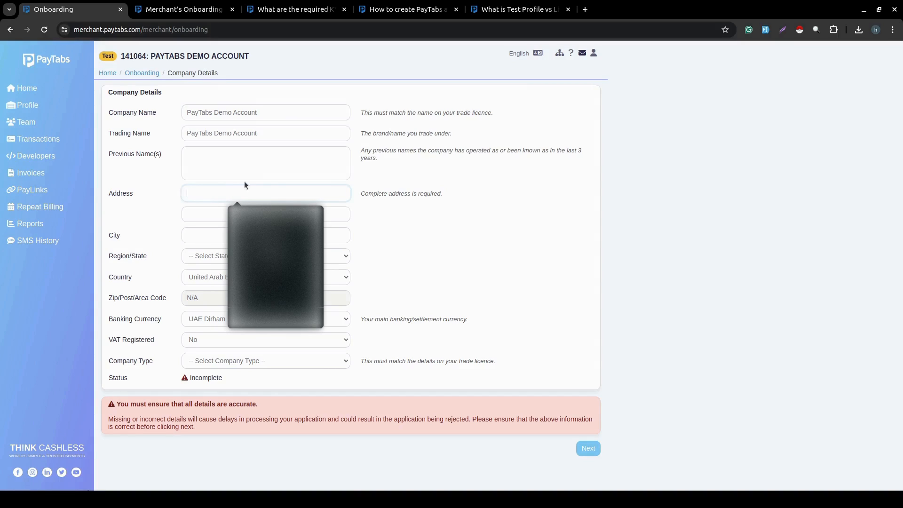
click(365, 184)
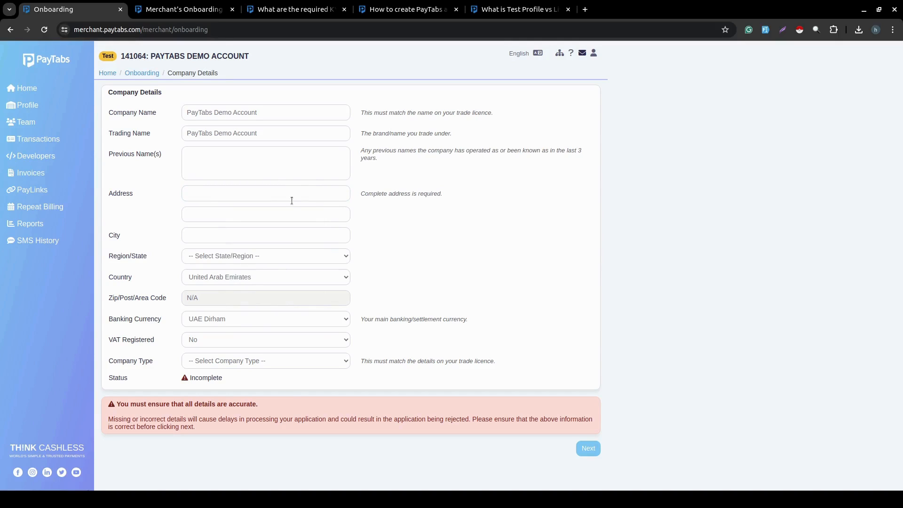
click(291, 200)
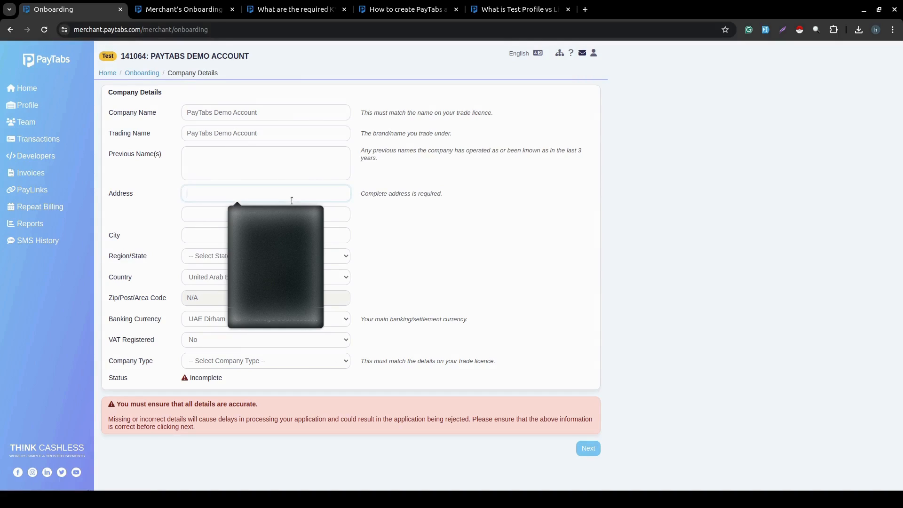
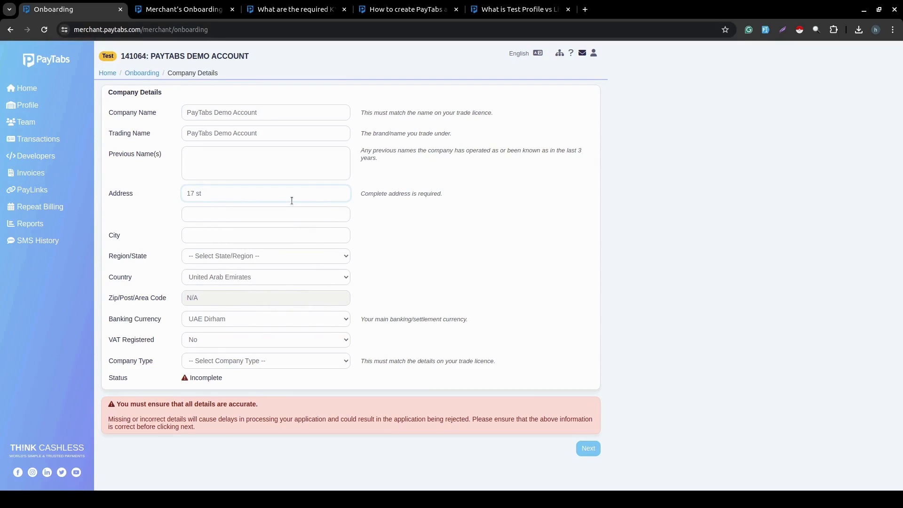
click(233, 234)
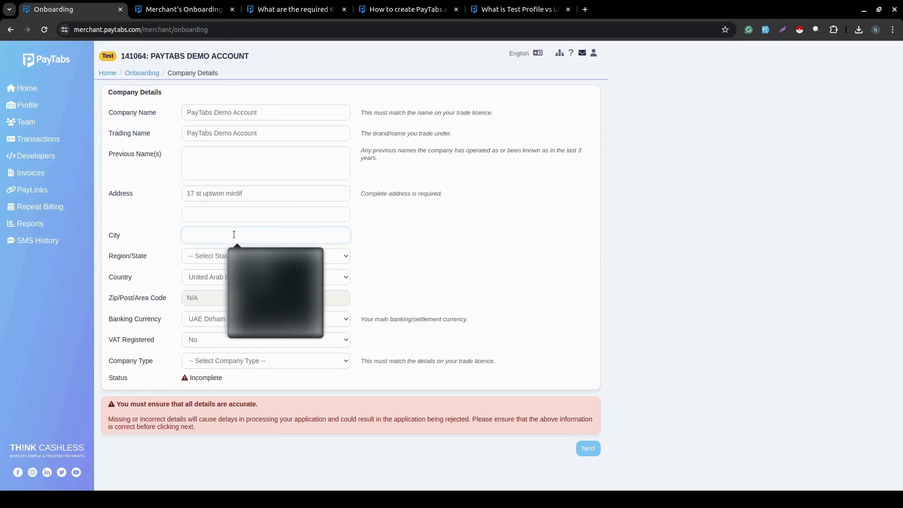
text(Mirdif)
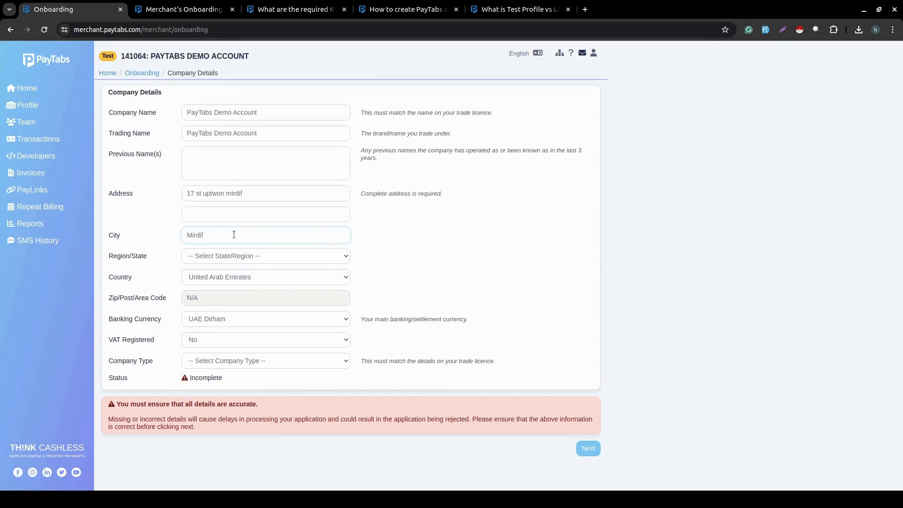
click(227, 258)
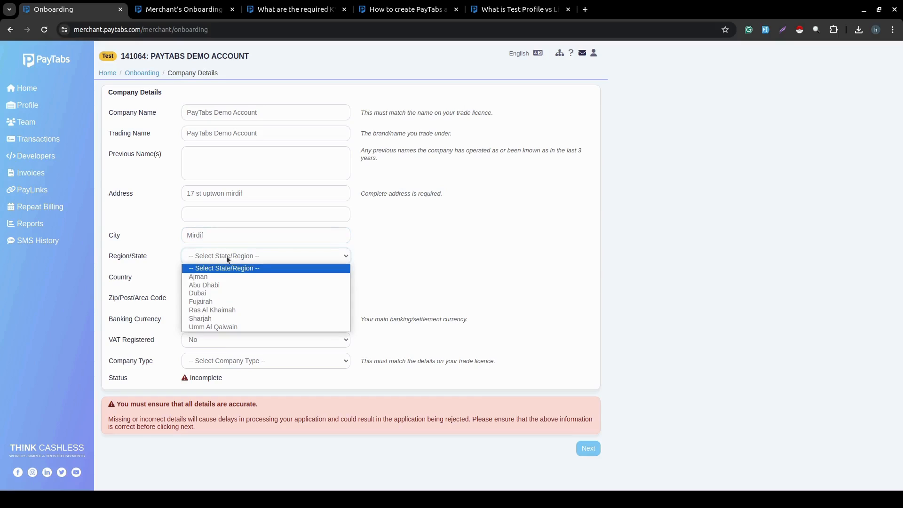
click(217, 291)
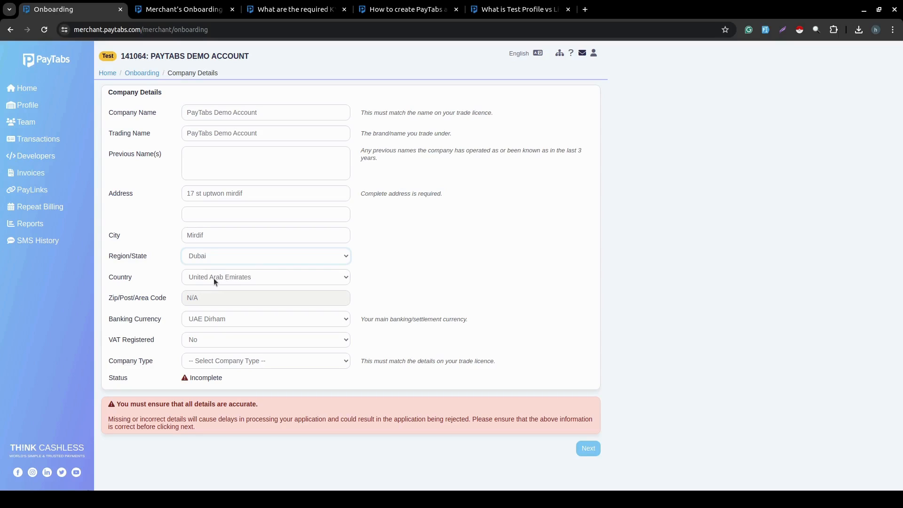
click(130, 296)
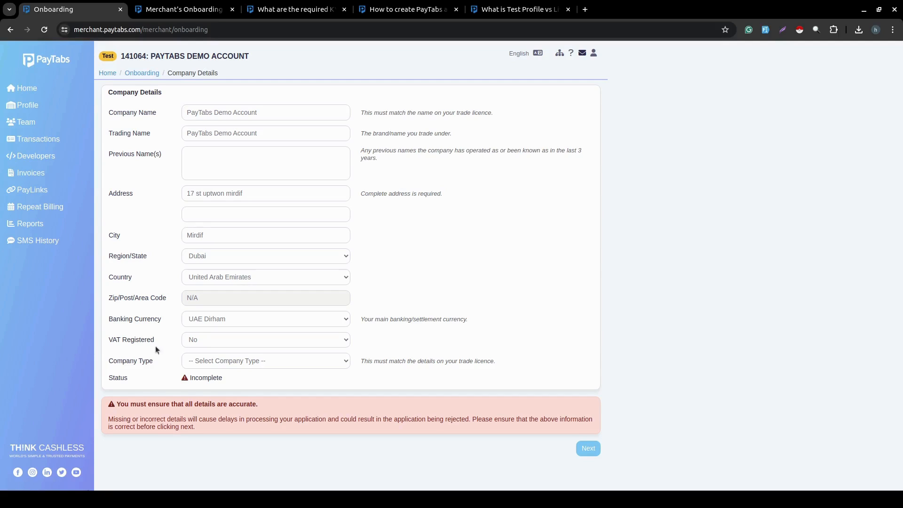
click(217, 340)
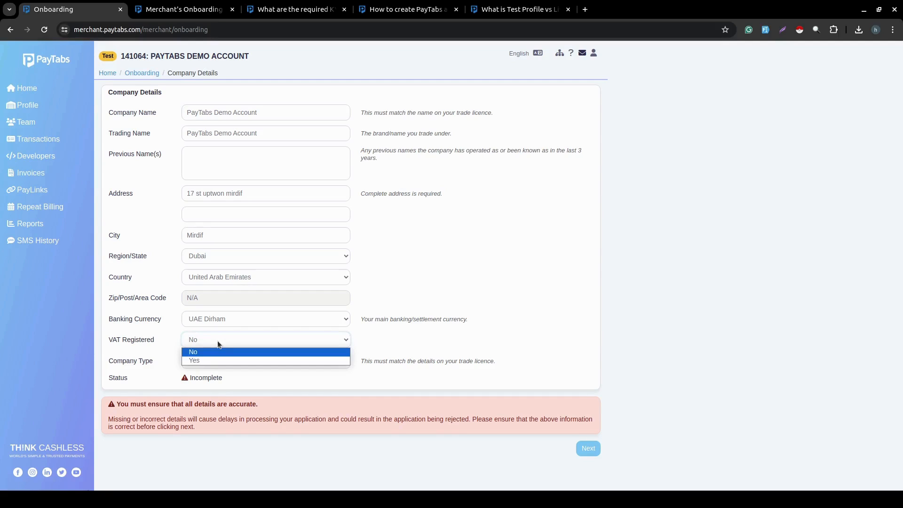
click(205, 361)
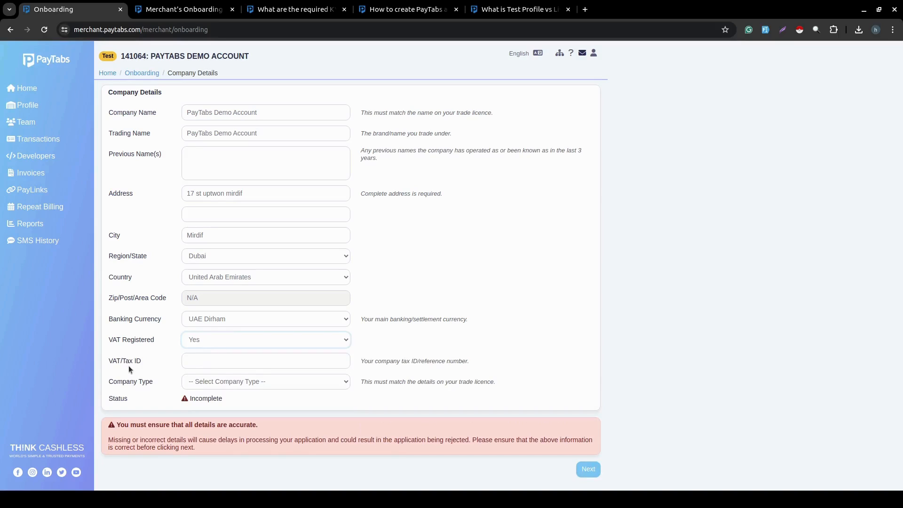
click(206, 342)
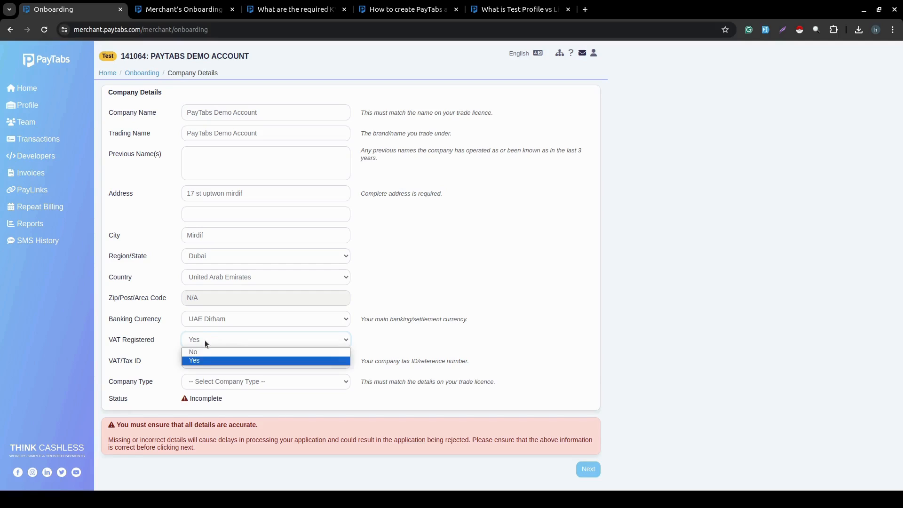
click(195, 351)
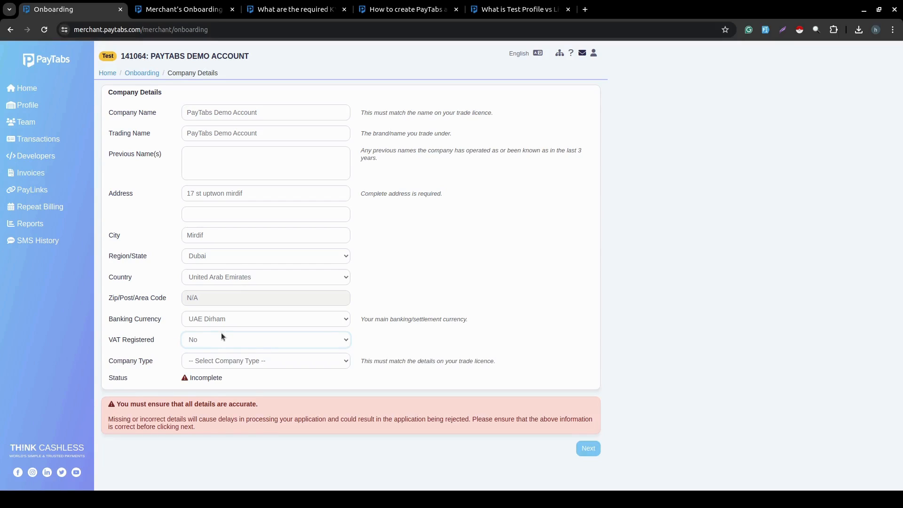
click(210, 354)
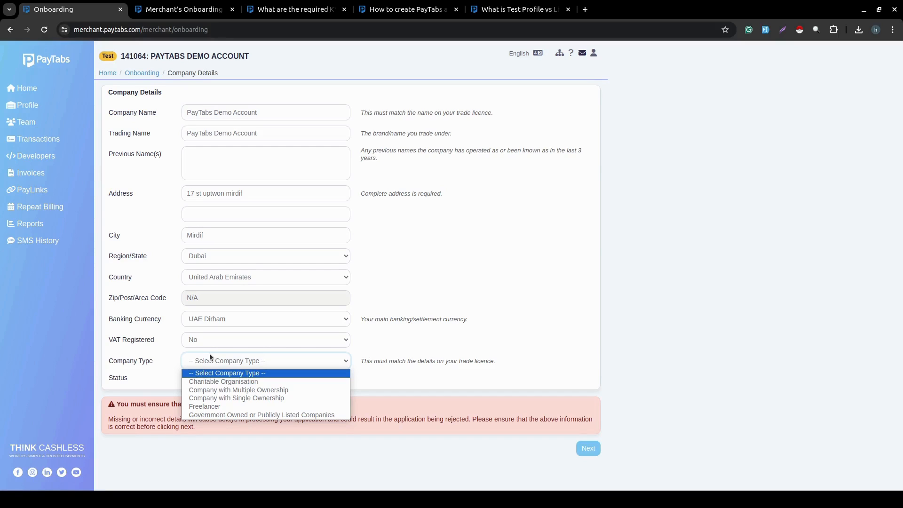
click(304, 10)
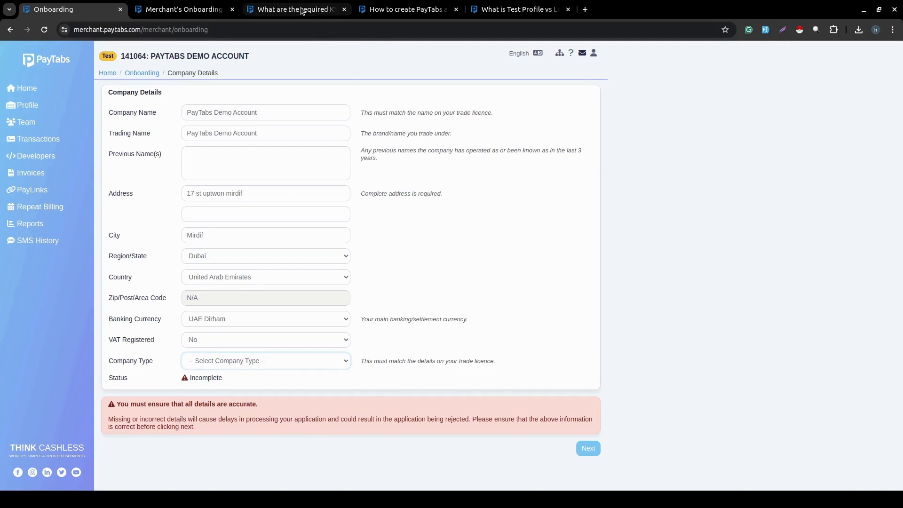
click(303, 10)
Set Company Type to Company with Single Ownership and submit Company Details.
scroll(892, 290, down, 13)
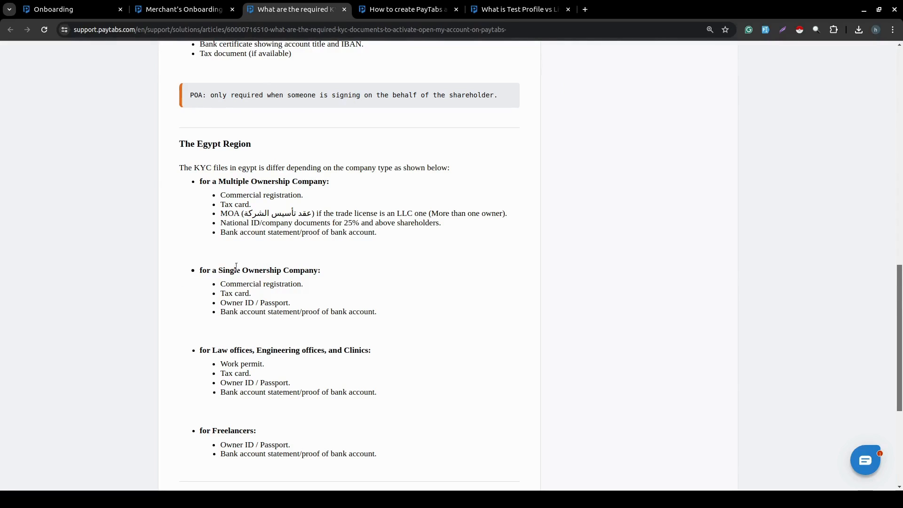
click(69, 5)
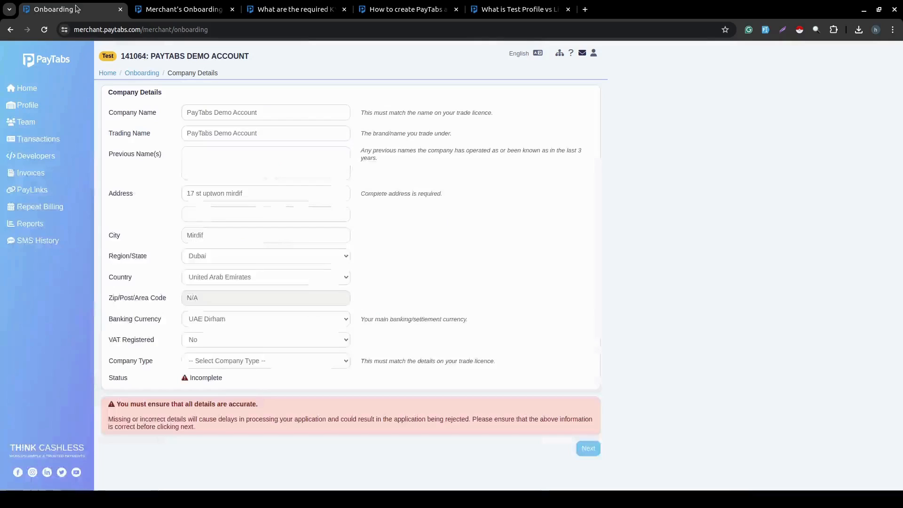
click(223, 359)
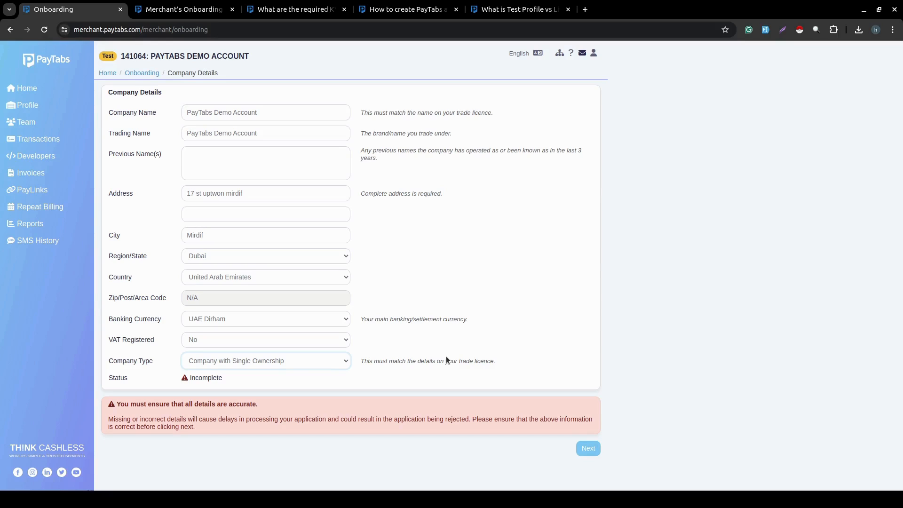
click(592, 448)
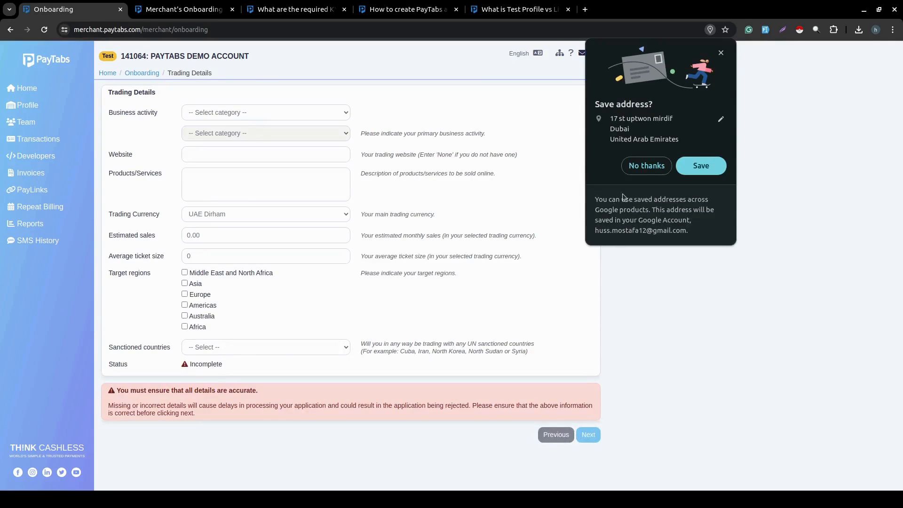
Decline Chrome's save-address prompt and set business activity to Electronics with sub-activity Hardware Stores.
click(647, 165)
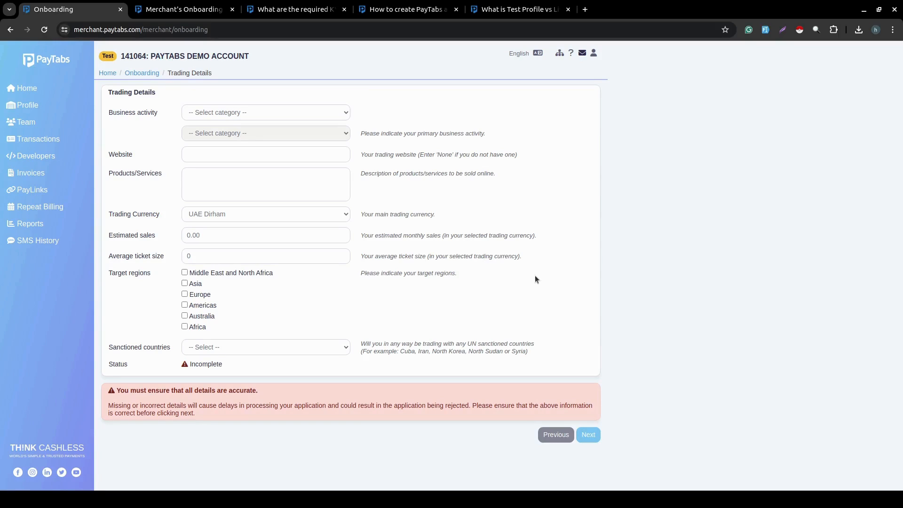
click(269, 113)
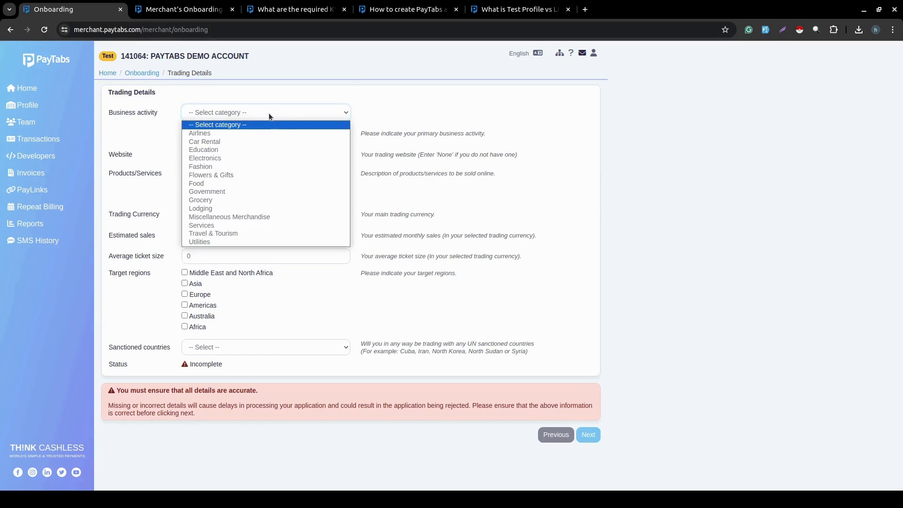
click(209, 160)
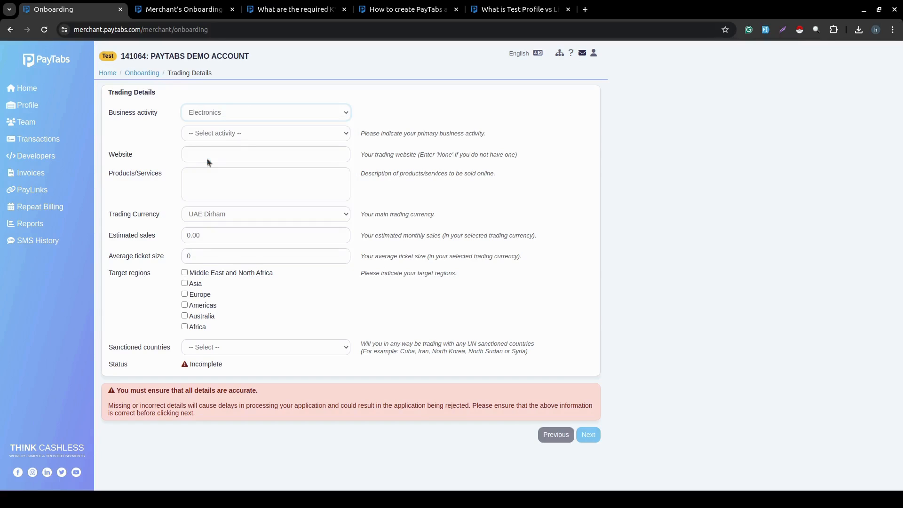
click(271, 136)
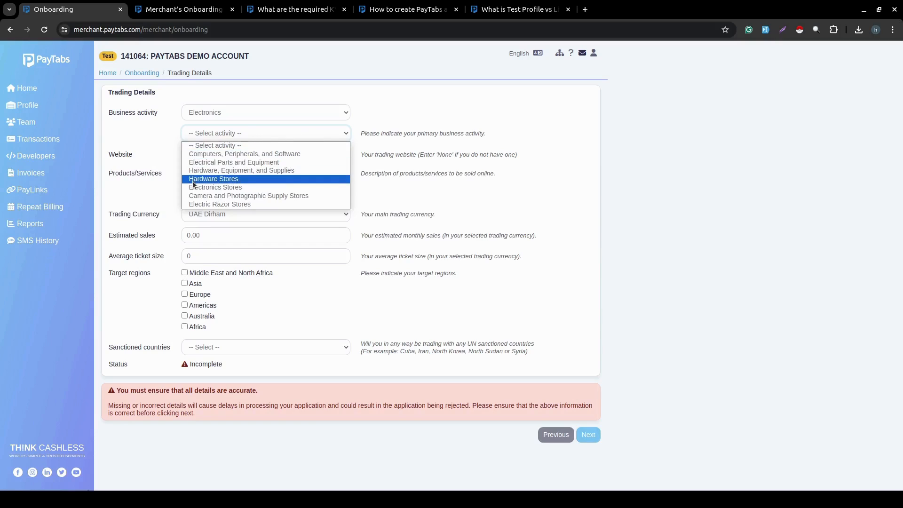
click(225, 179)
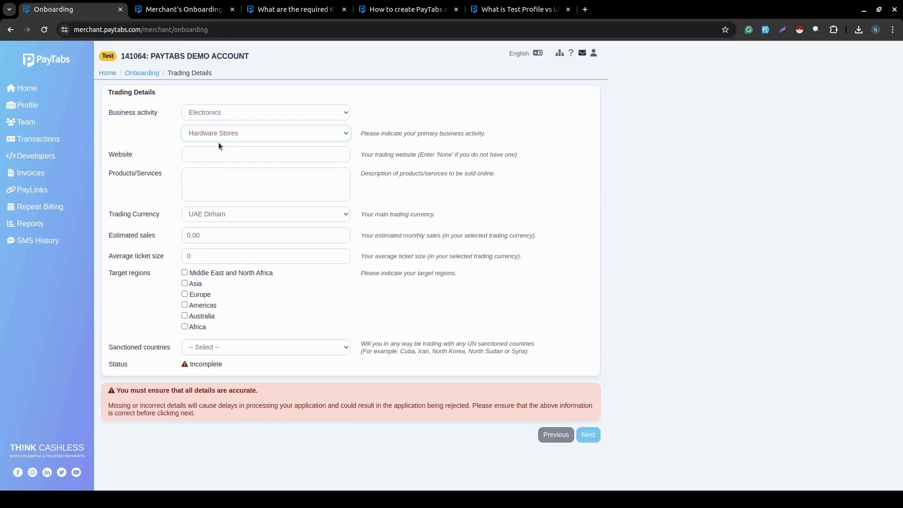
click(202, 150)
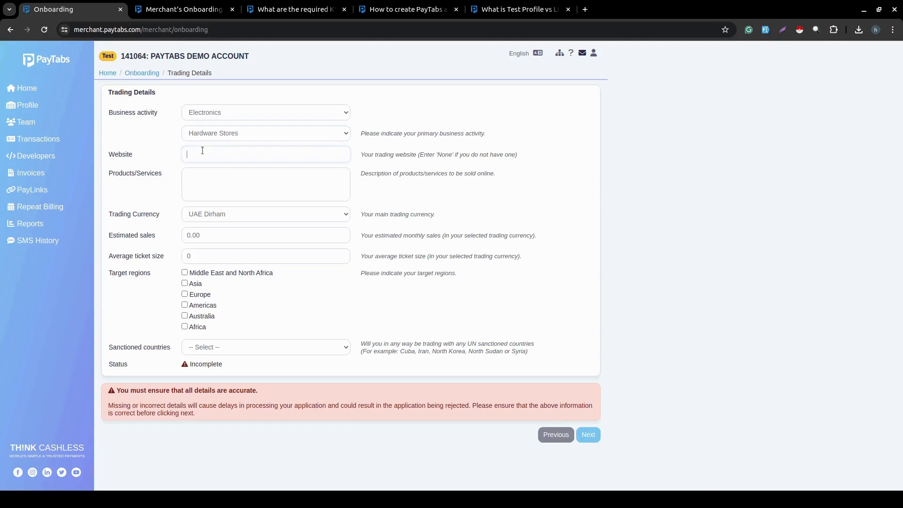
text(www.paytabs.com)
click(306, 190)
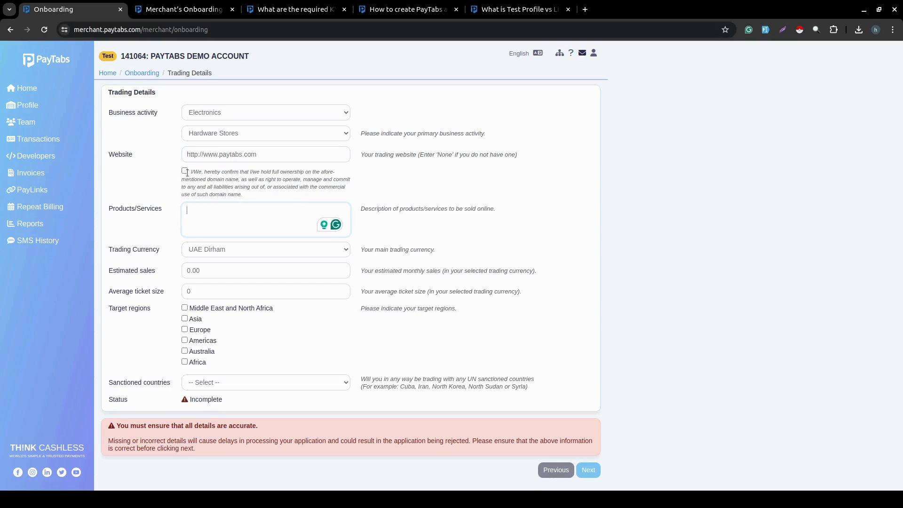
click(185, 172)
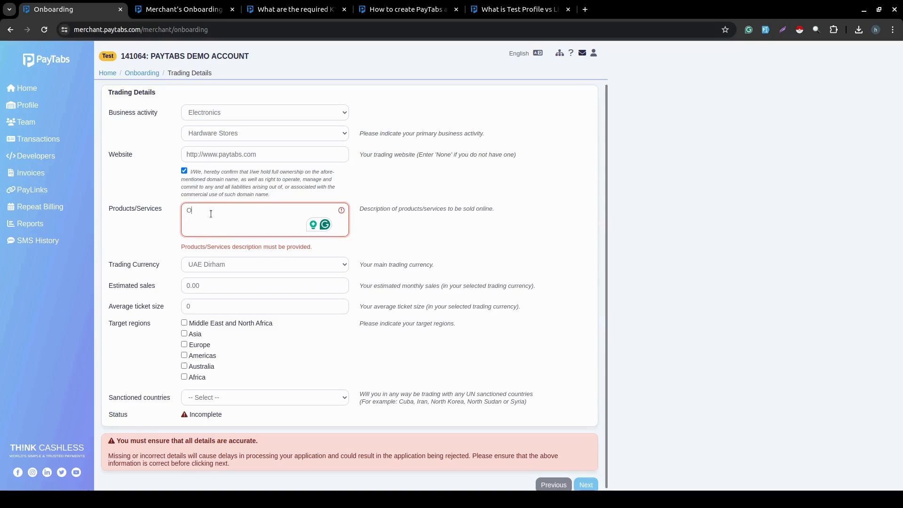
text(We sell compute)
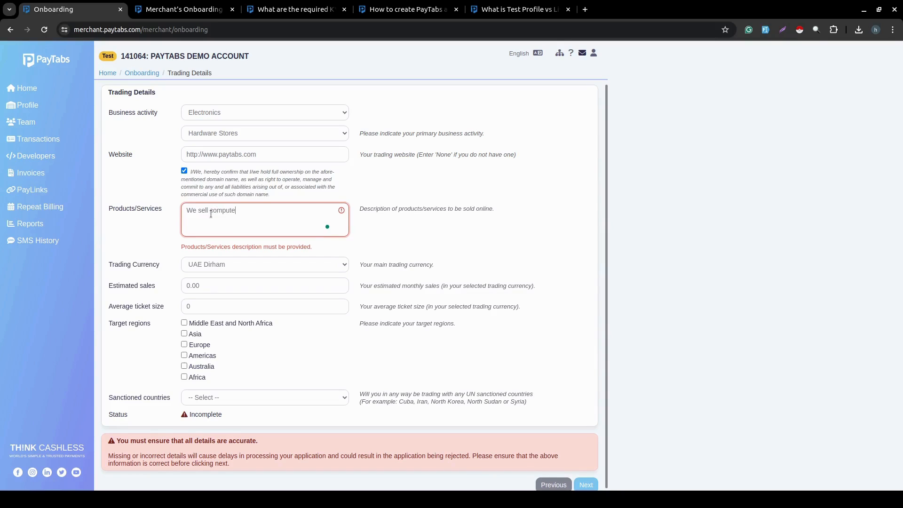
text(rs hardware)
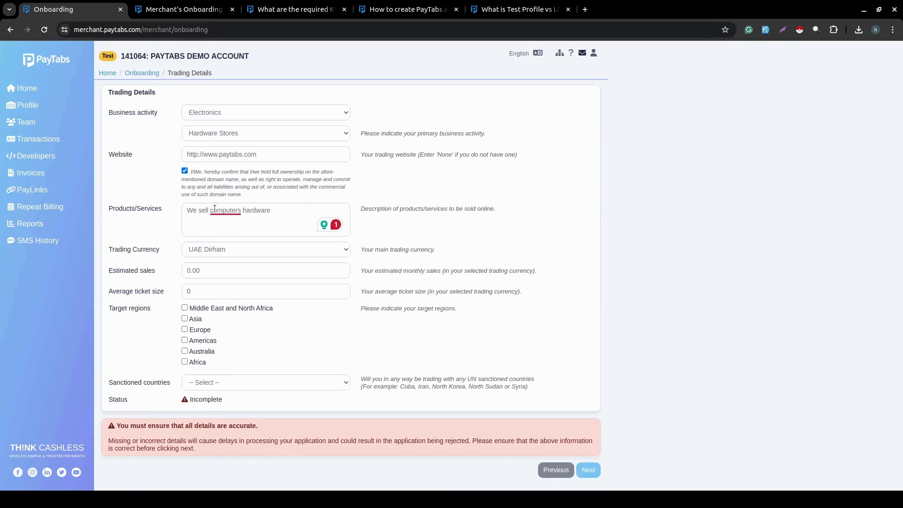
mouse_move(225, 210)
click(235, 235)
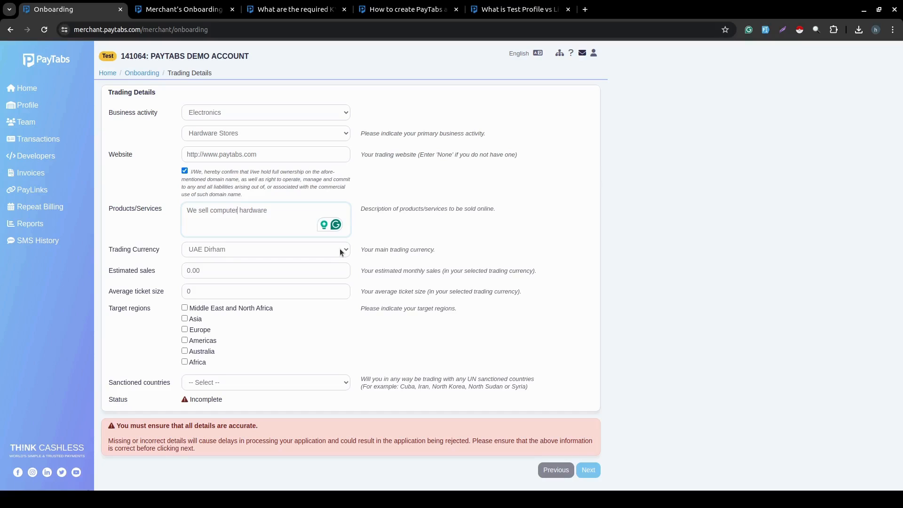
Keep UAE Dirham as trading currency and enter estimated monthly sales of 30,000.00.
click(340, 251)
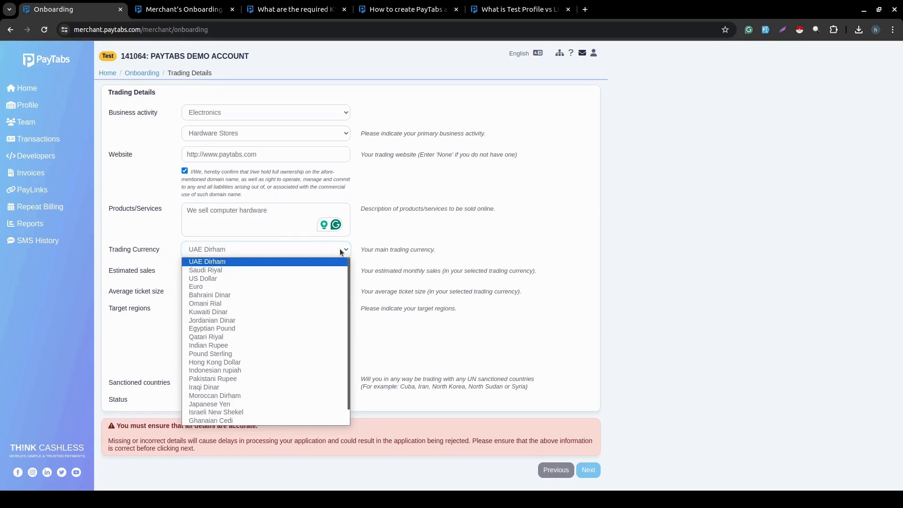
click(423, 240)
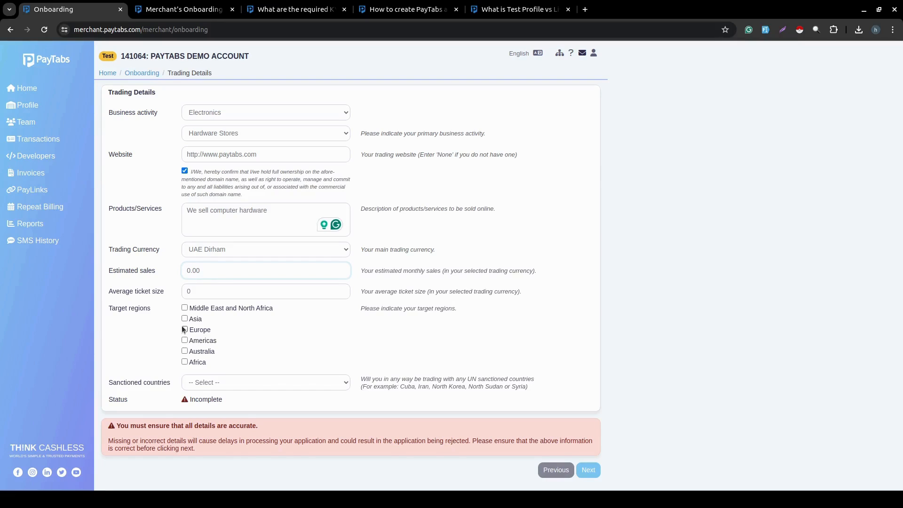
text(3000)
Set average ticket size to 200.00 and target regions Middle East and North Africa and Asia.
click(186, 292)
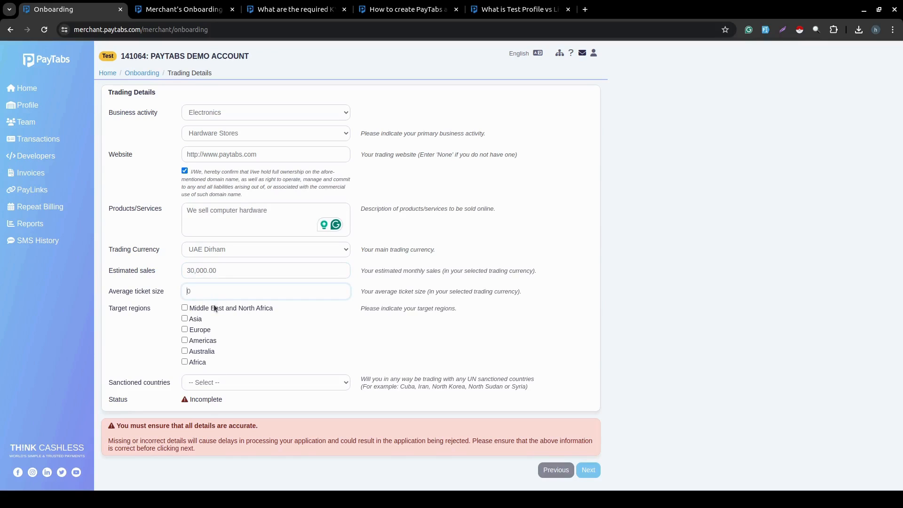
text(200)
click(185, 307)
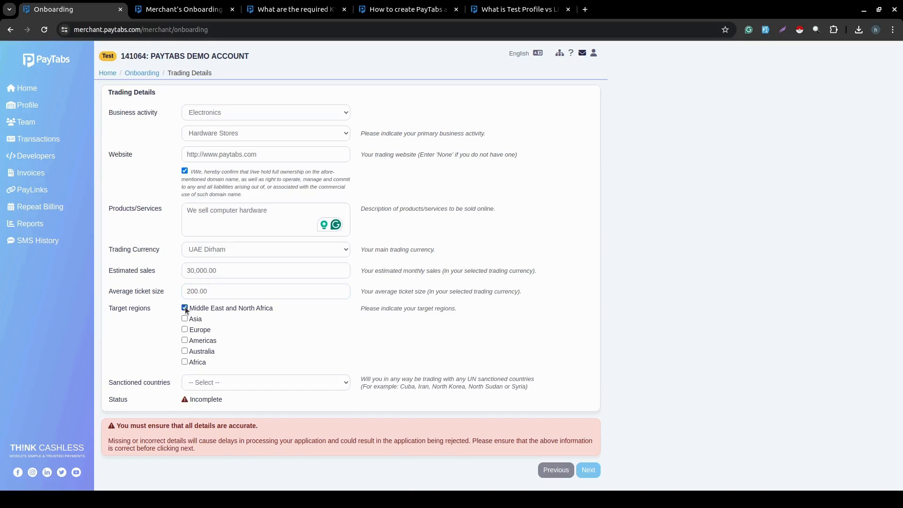
click(185, 363)
click(184, 363)
click(185, 318)
Declare no trading with sanctioned countries and submit the Trading Details.
click(216, 378)
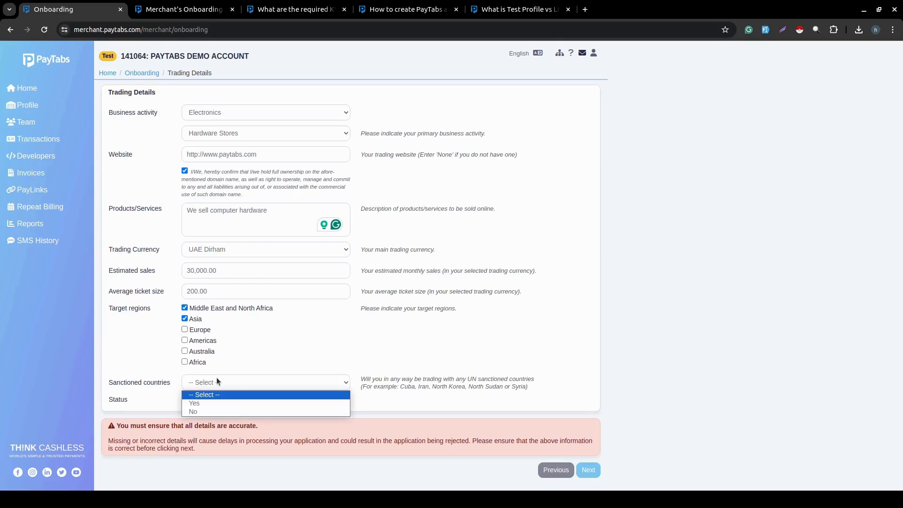
click(196, 413)
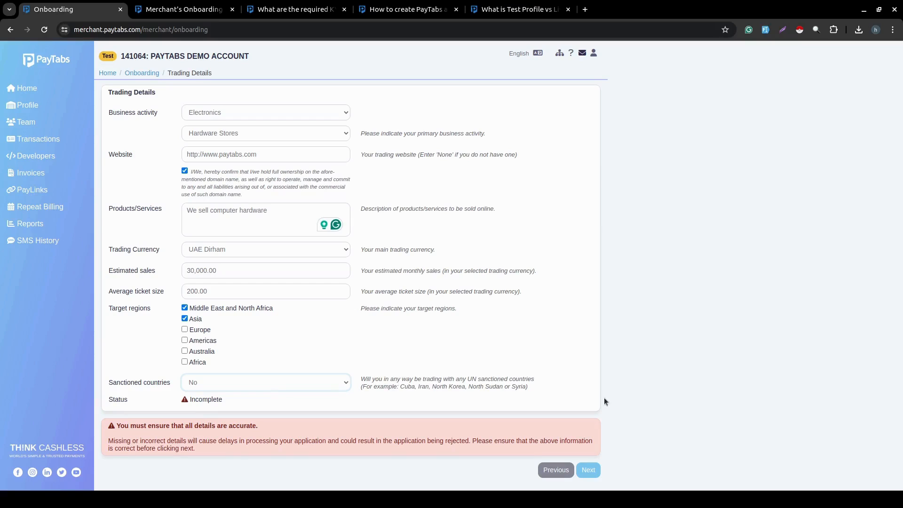
click(588, 470)
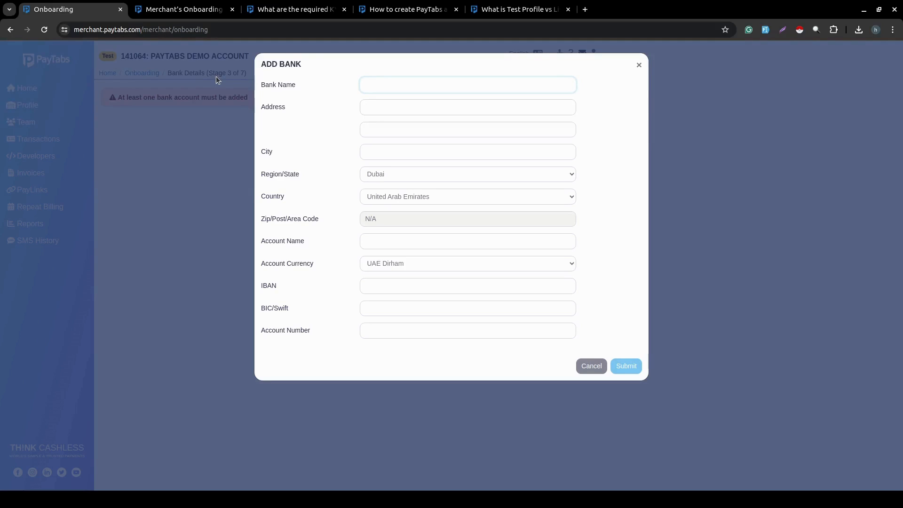
Close the Add Bank form and return to the Trading Details stage.
click(591, 366)
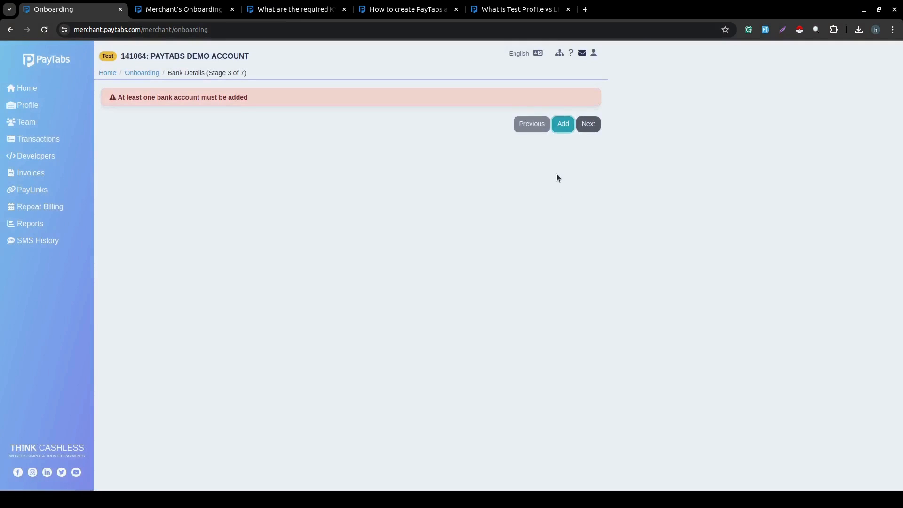
click(531, 123)
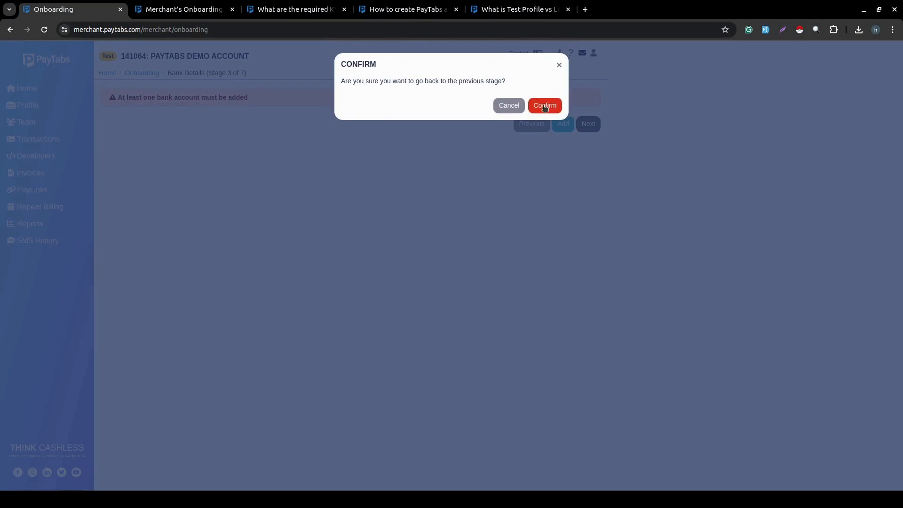
click(536, 106)
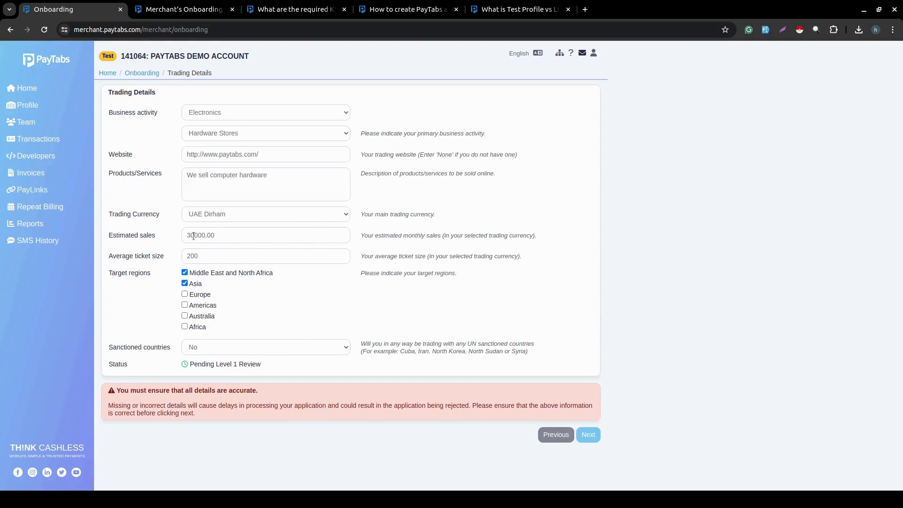
Change estimated monthly sales to 100,000, reconfirm domain ownership, and resubmit the trading details.
click(192, 235)
key(BackSpace)
key(BackSpace)
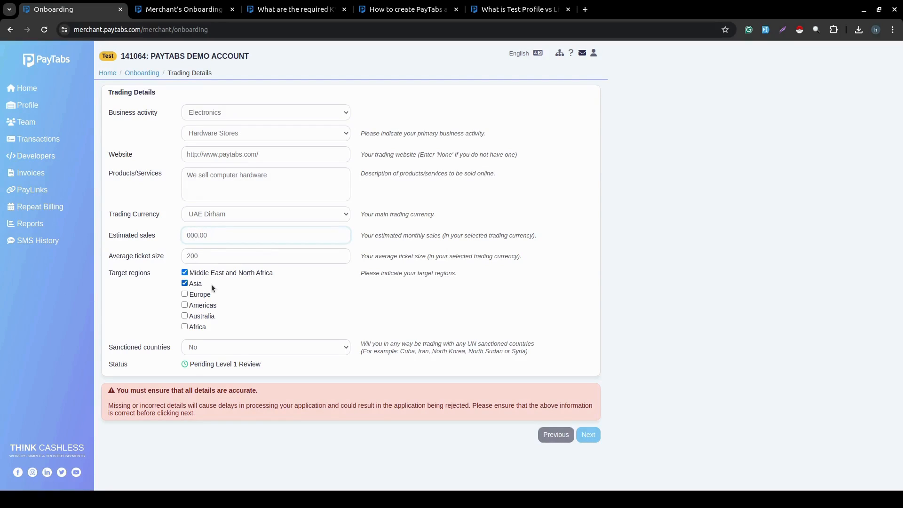
text(100)
click(588, 435)
click(189, 171)
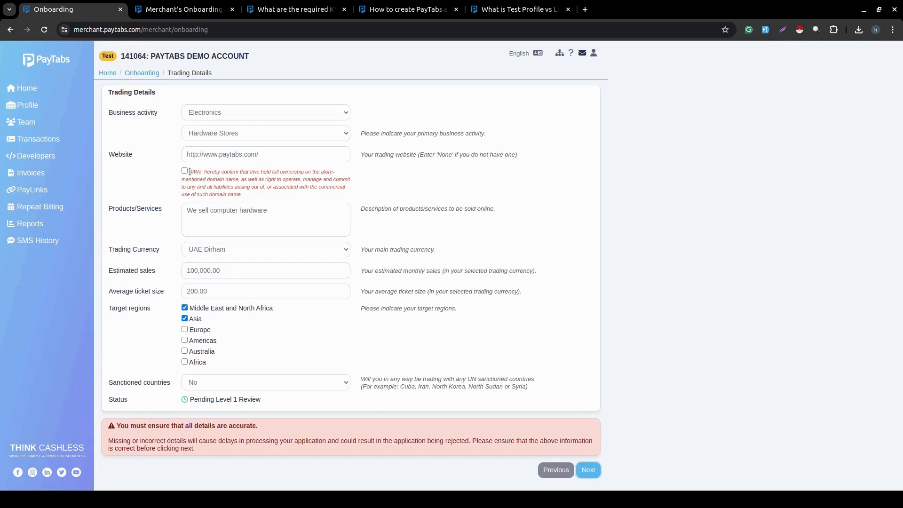
click(580, 463)
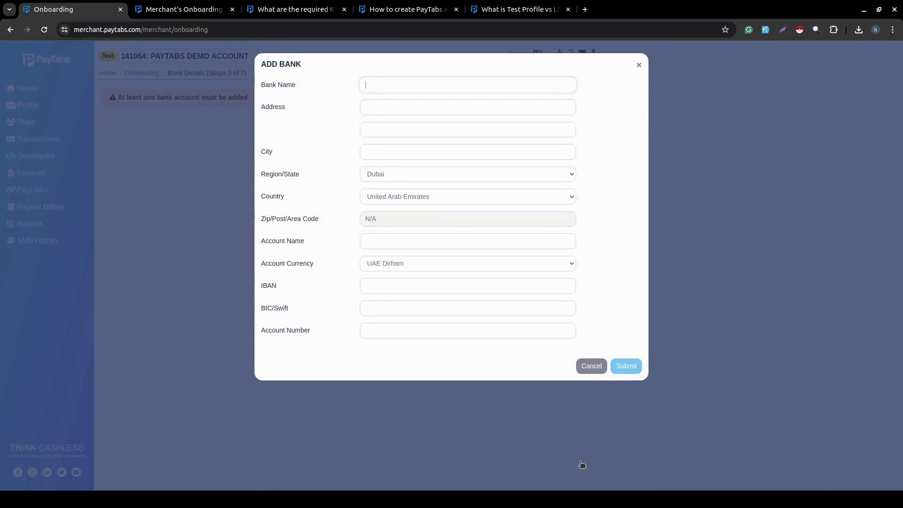
Dismiss the Add Bank form and go back to Trading Details.
click(592, 366)
click(593, 362)
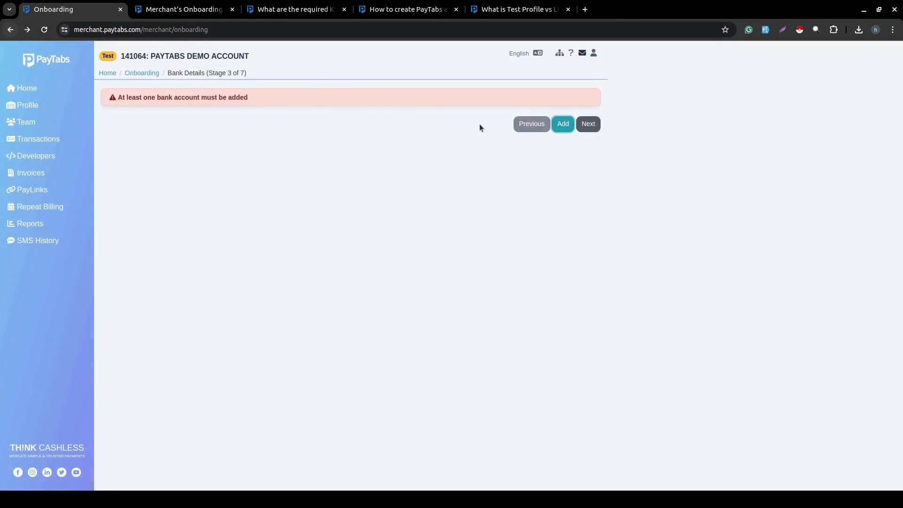
click(531, 124)
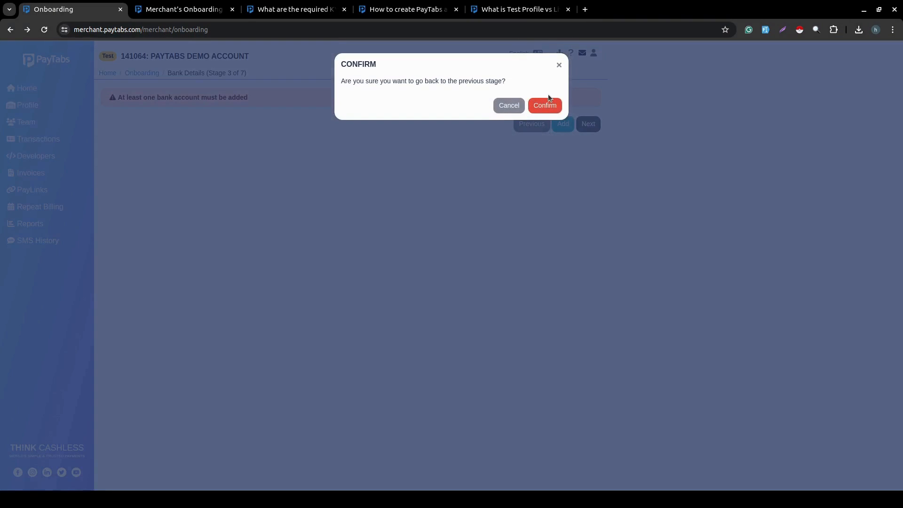
click(543, 106)
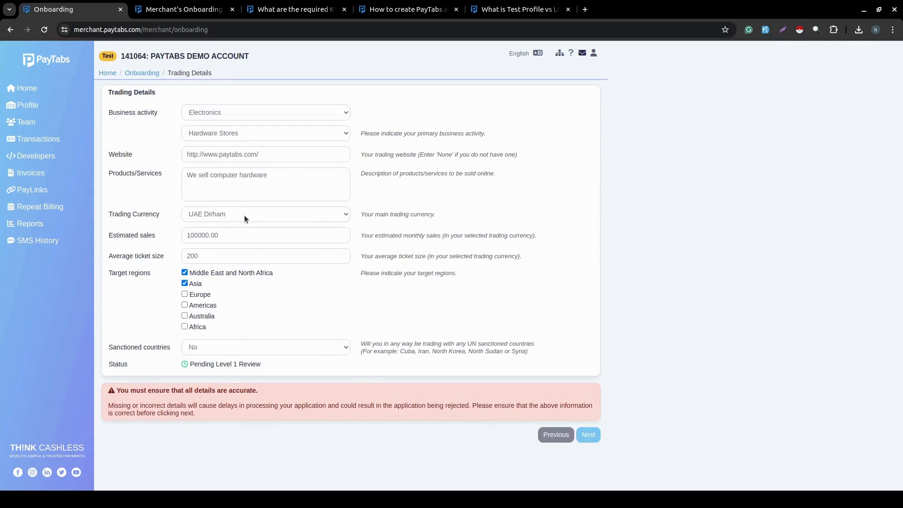
Set the trading currency to US Dollar, confirm domain ownership, and submit to reach Bank Details.
click(237, 213)
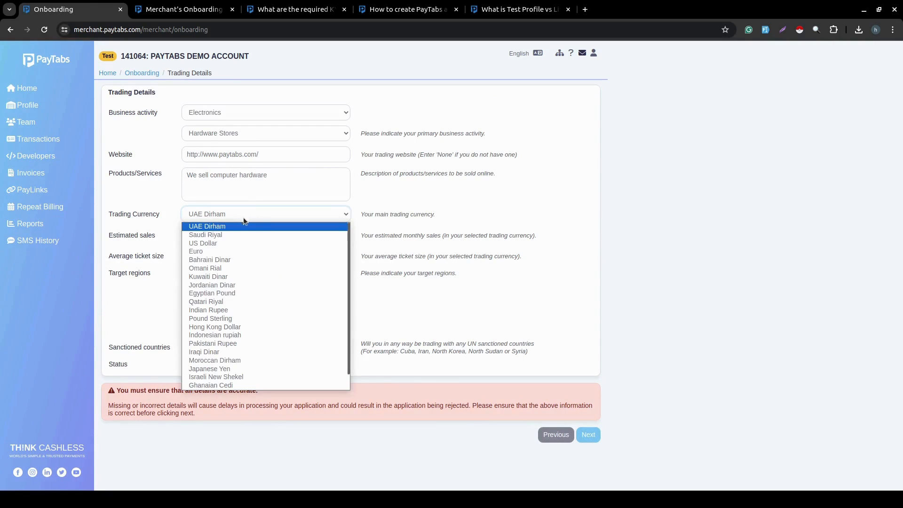
click(236, 244)
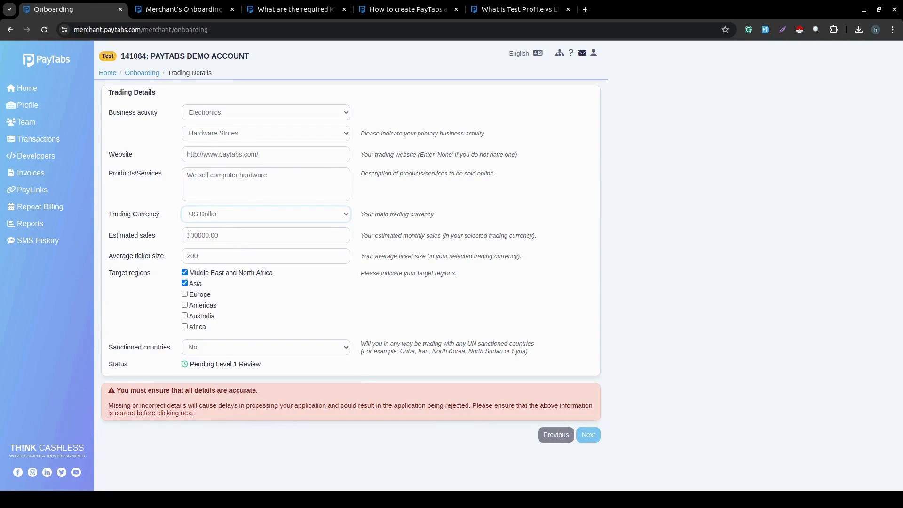
click(593, 437)
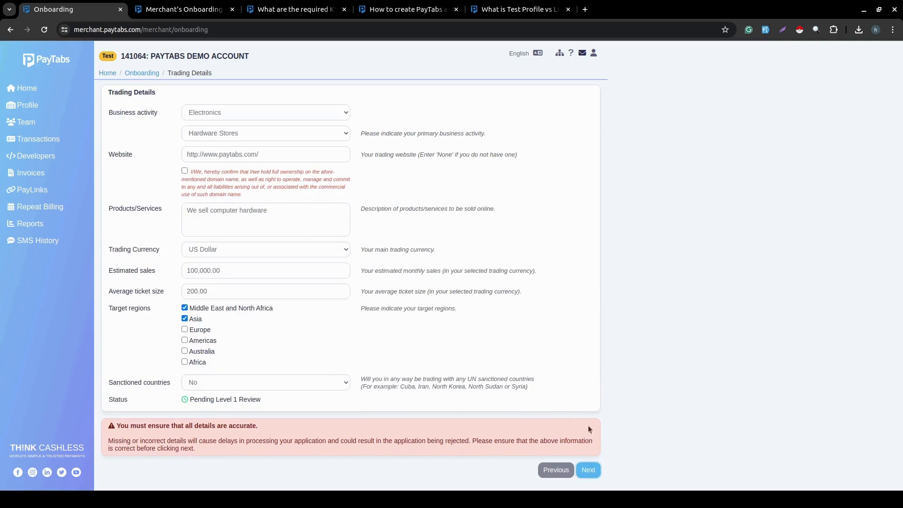
click(185, 171)
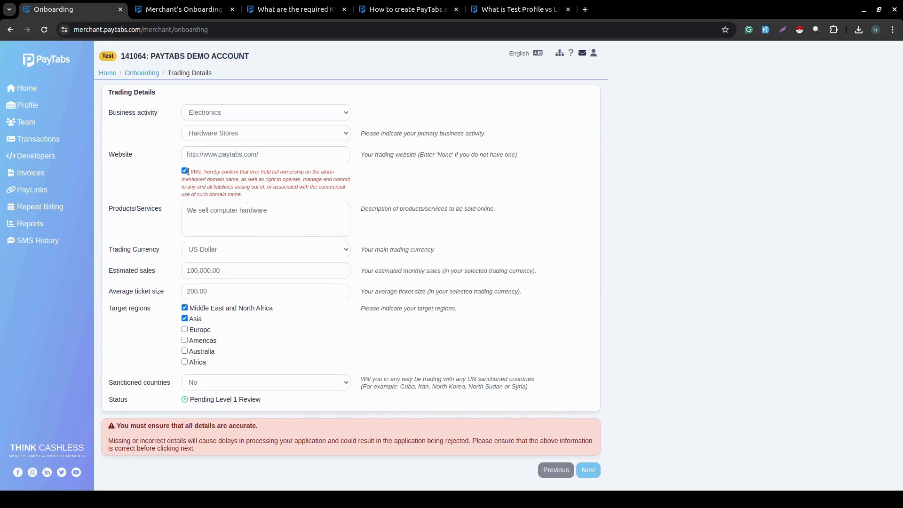
click(593, 471)
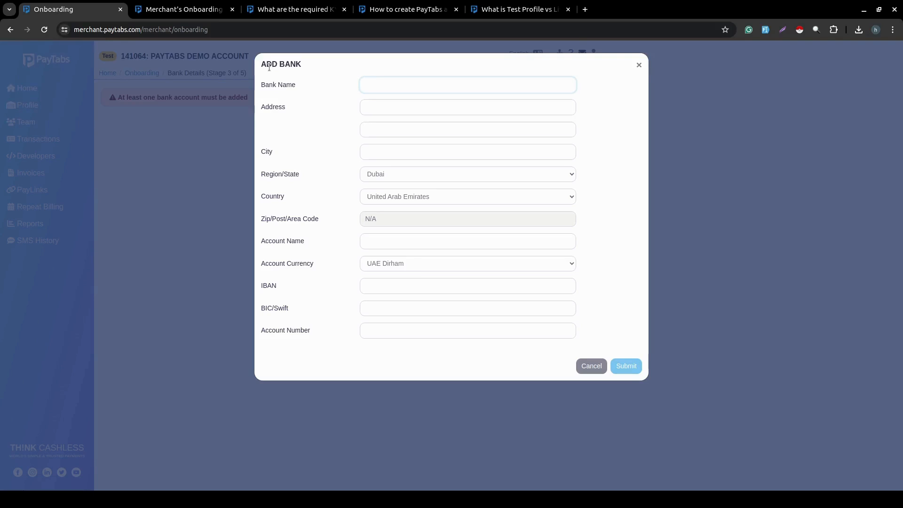
click(184, 9)
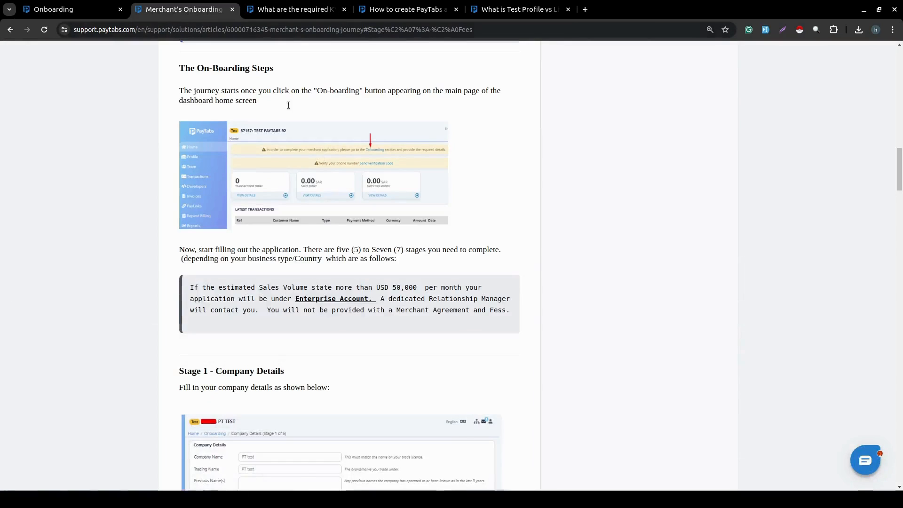
scroll(324, 169, up, 9)
scroll(324, 168, down, 1)
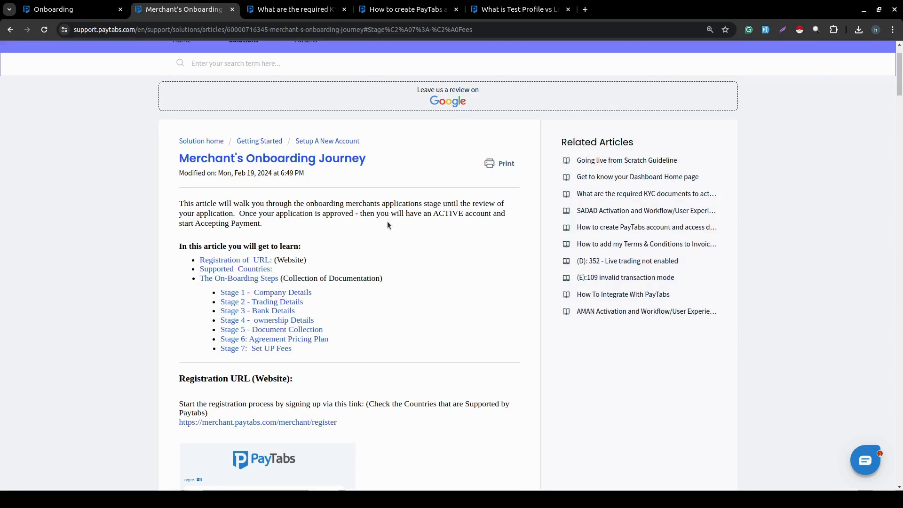
click(57, 10)
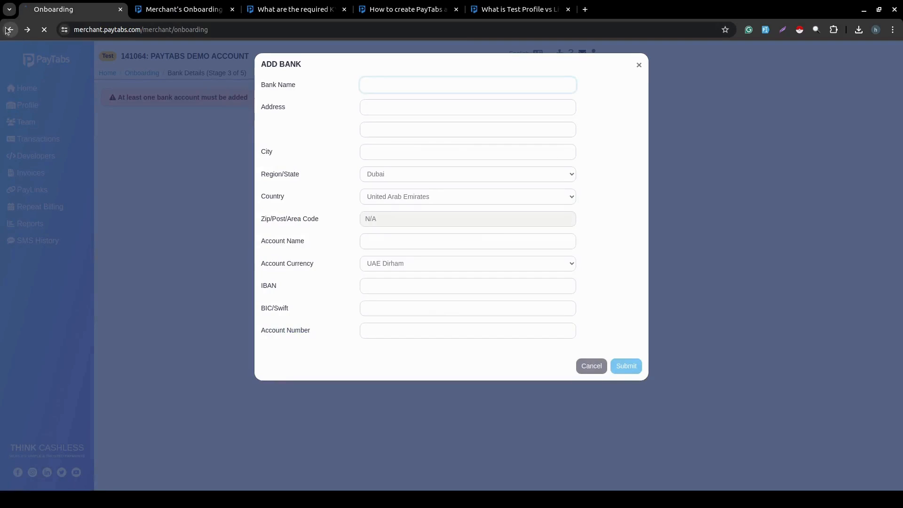
Close the Add Bank form and return to the Trading Details stage.
click(599, 370)
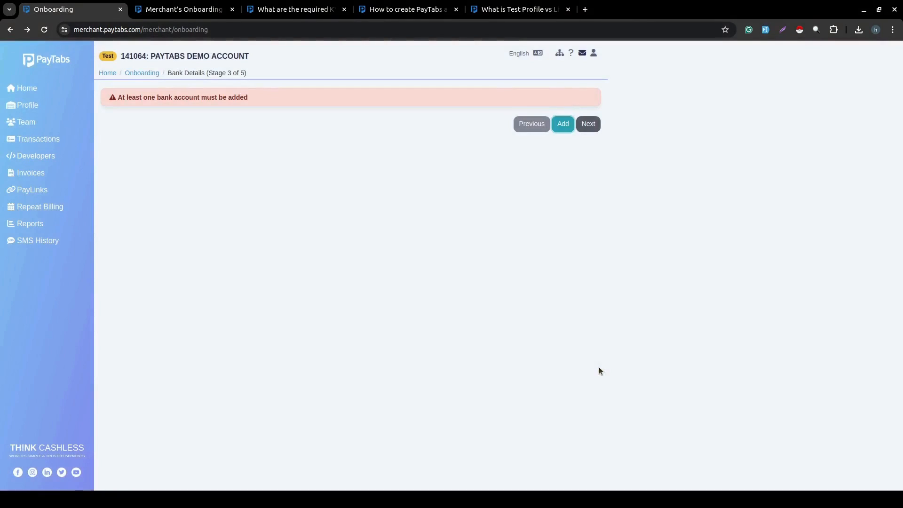
click(534, 125)
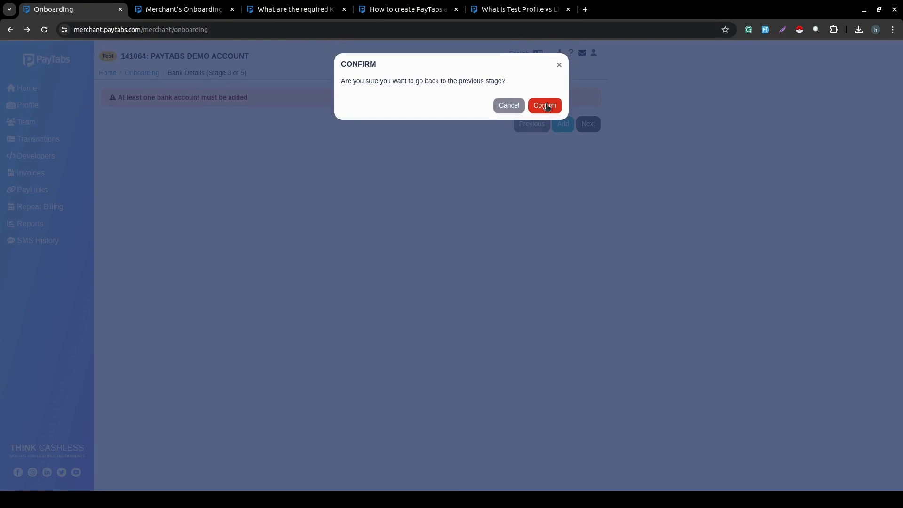
click(545, 106)
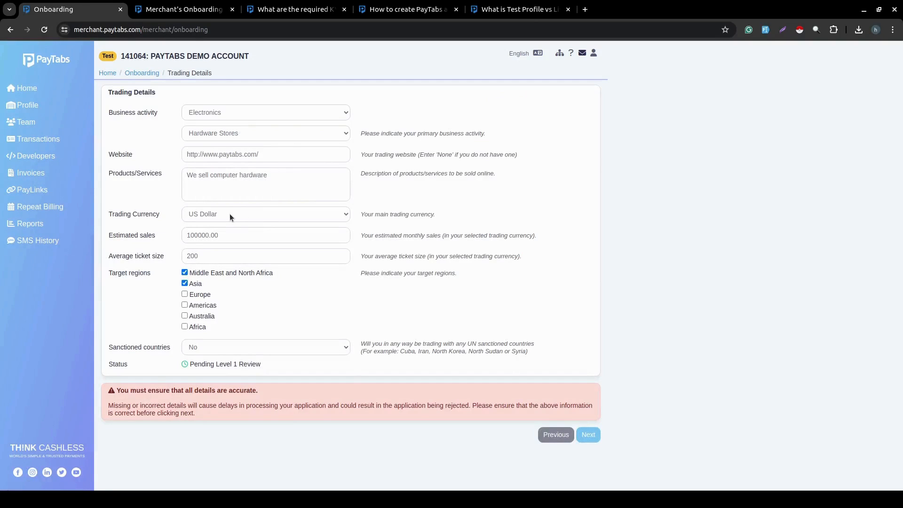
Set trading currency to UAE Dirham with estimated sales 20,000, confirm domain ownership, and submit.
click(230, 213)
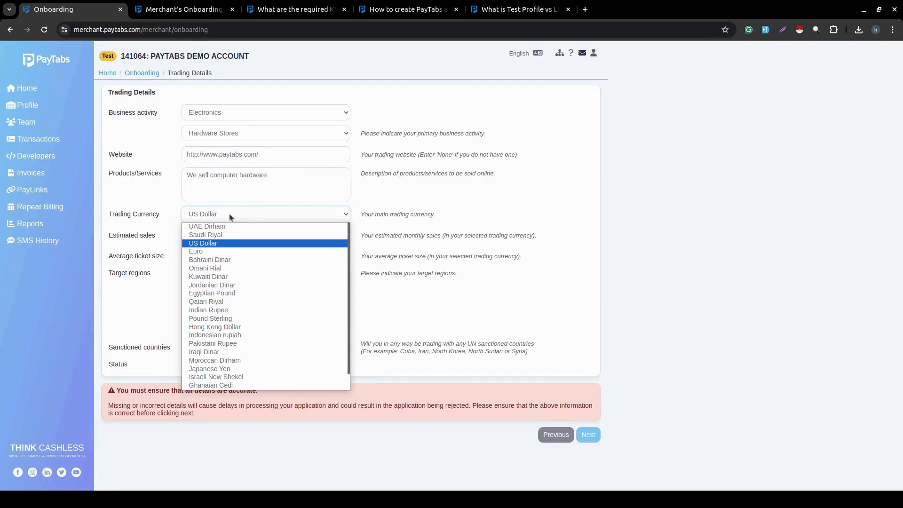
click(225, 224)
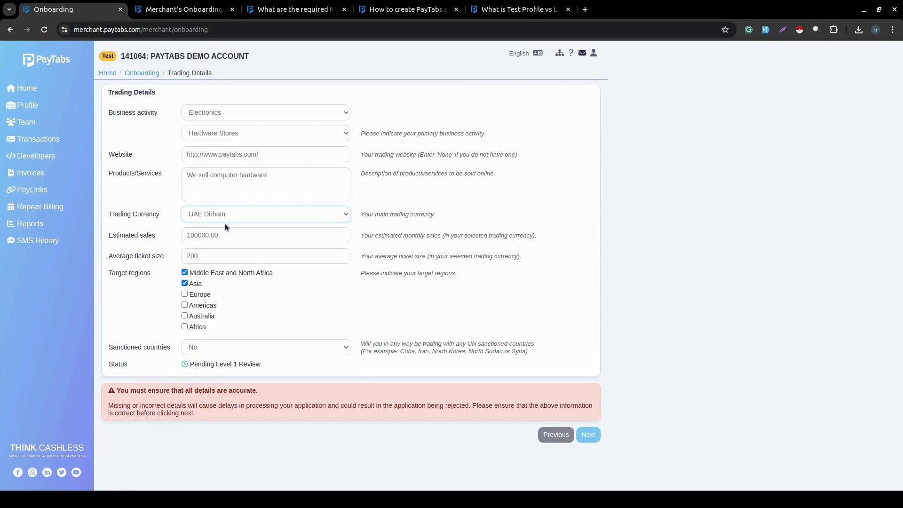
double_click(202, 236)
text(40)
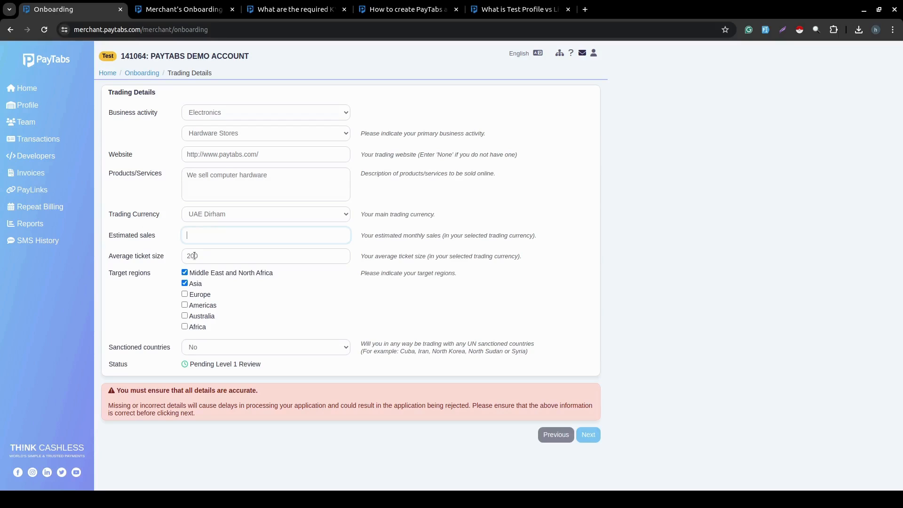
text(200000)
key(BackSpace)
key(BackSpace)
click(584, 438)
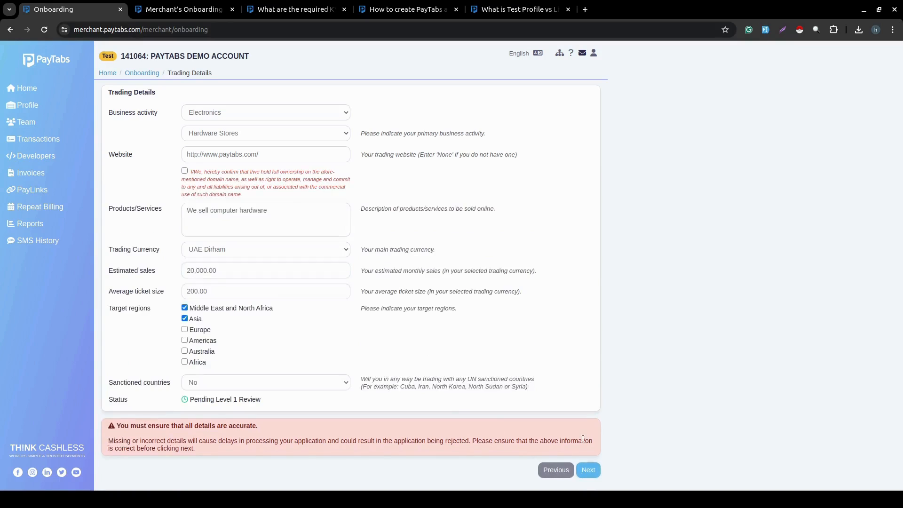
click(184, 171)
click(591, 475)
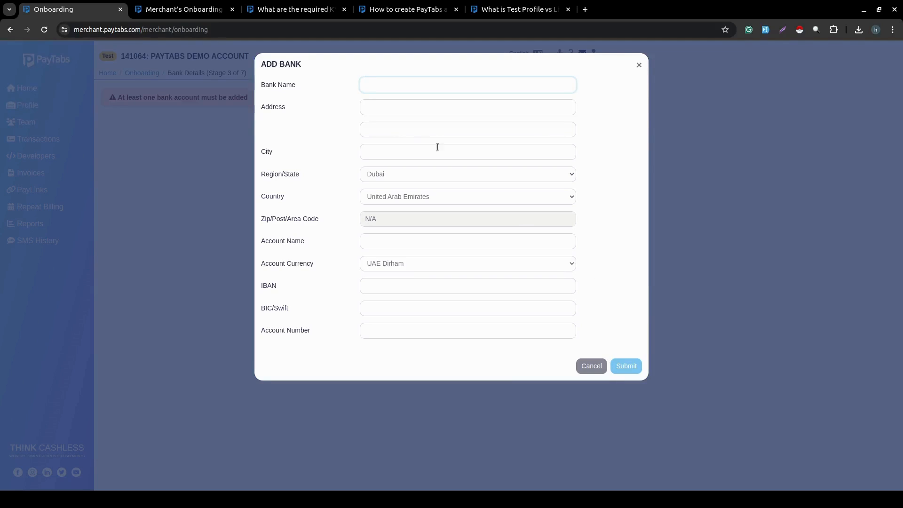
key(alt+Tab)
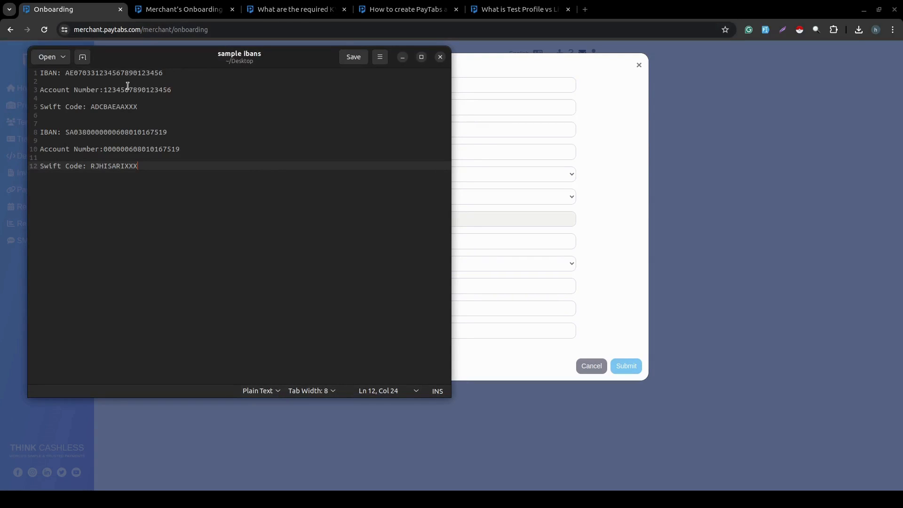
Copy the first sample account number from the notes into the Account Number field.
double_click(127, 89)
key(ctrl+c)
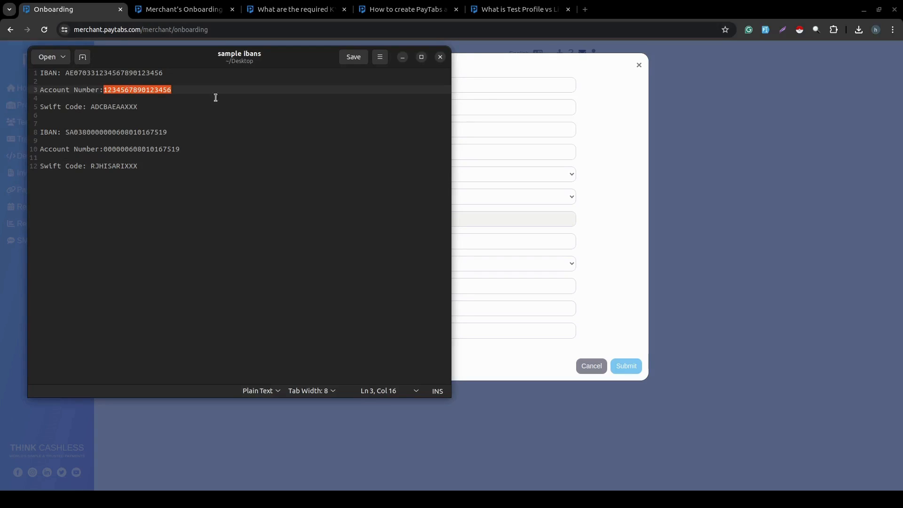
key(alt+Tab)
click(390, 336)
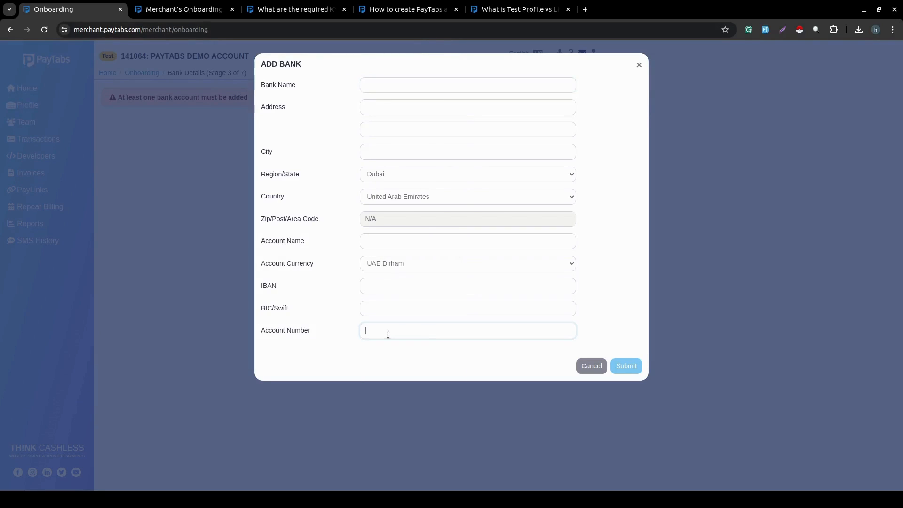
key(ctrl+v)
Copy the sample Swift code ADCBAEAAXXX into the BIC/Swift field.
key(alt+Tab)
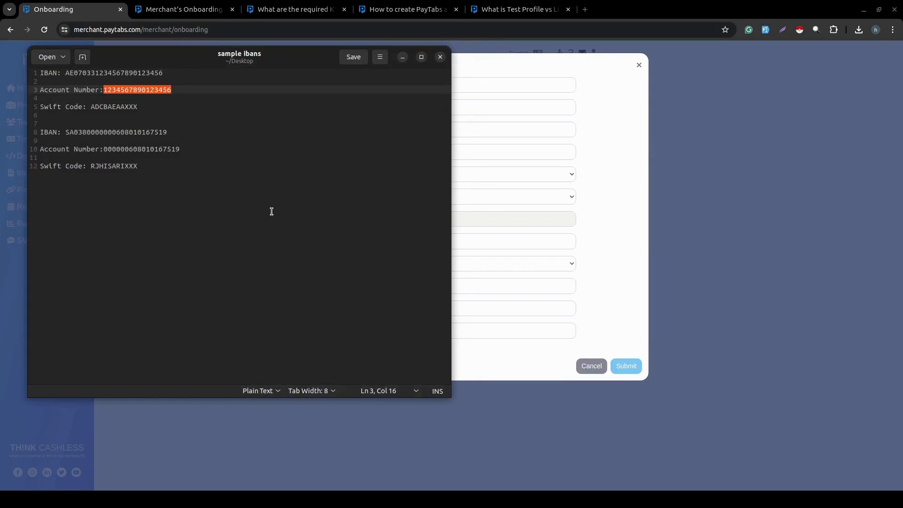
double_click(119, 106)
key(ctrl+c)
key(alt+Tab)
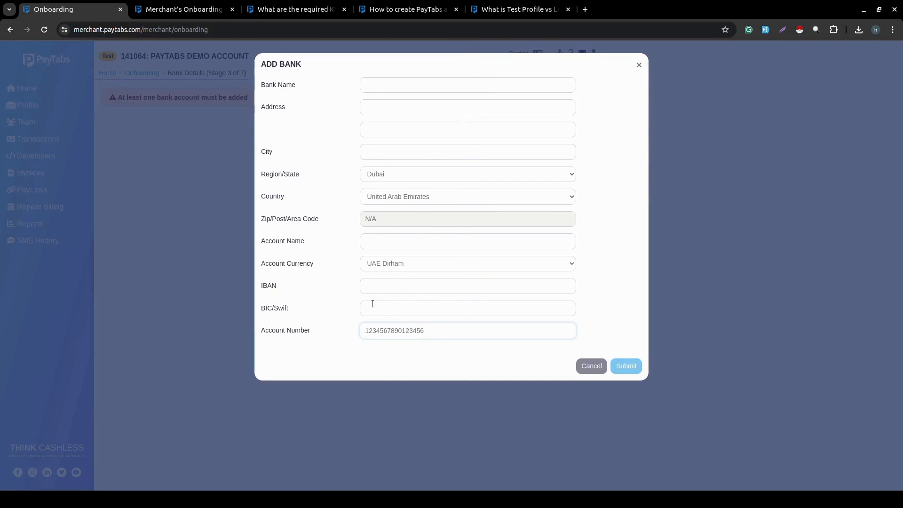
key(ctrl+v)
Copy the first sample IBAN from the notes into the IBAN field.
key(alt+Tab)
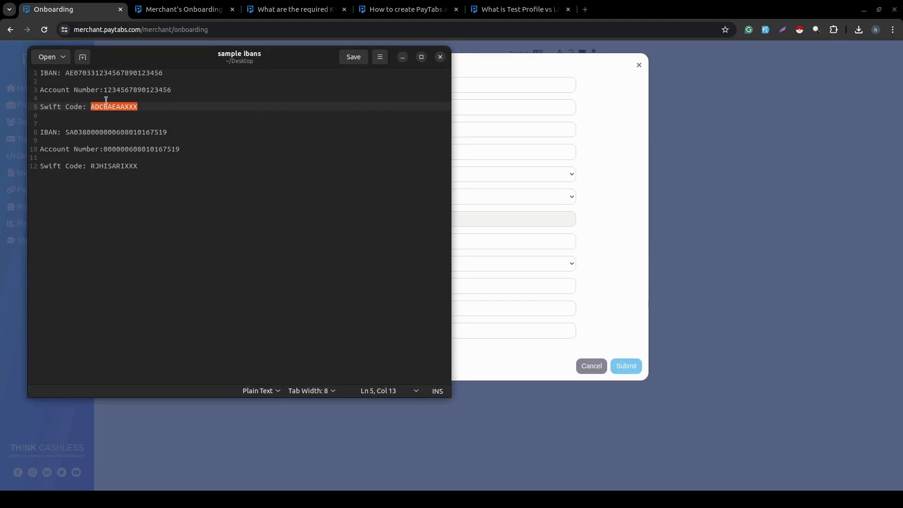
triple_click(119, 76)
double_click(111, 72)
key(ctrl+c)
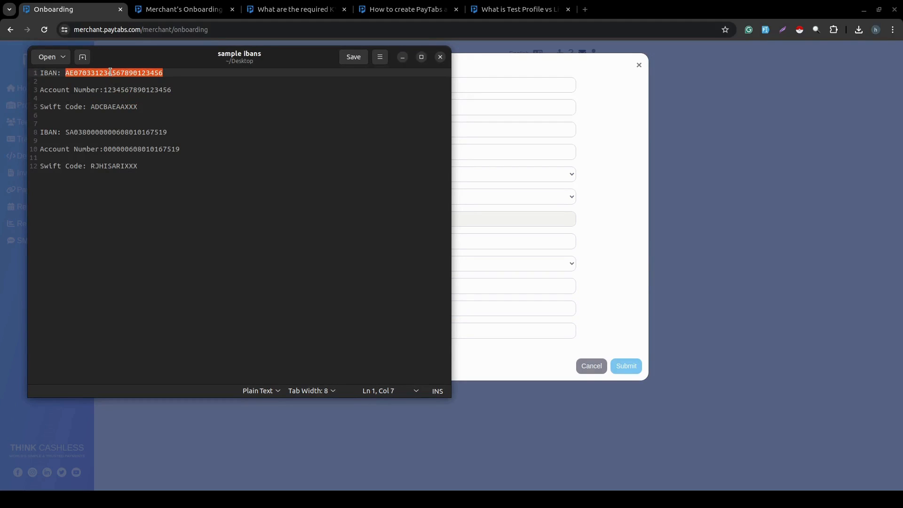
key(alt+Tab)
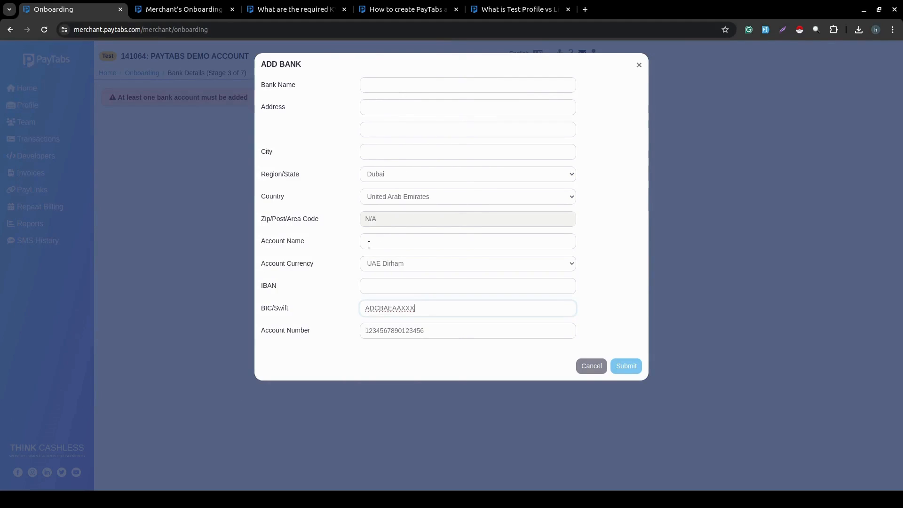
click(380, 286)
key(ctrl+v)
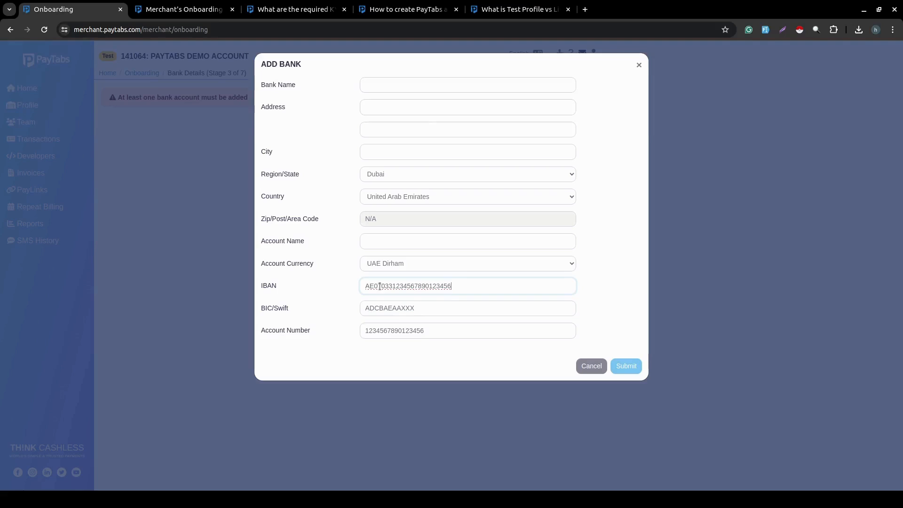
click(388, 84)
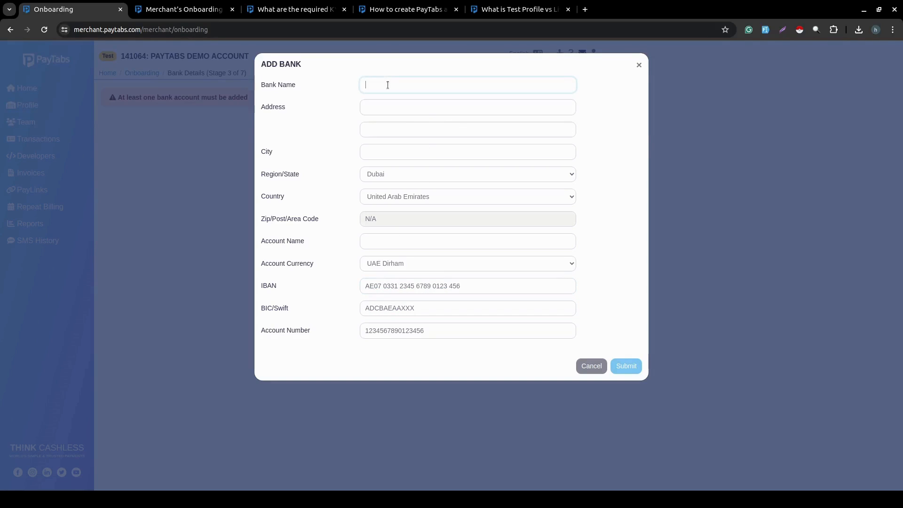
Enter bank name ADCB, the bank's address and city, account name 'Test Account Name', and submit.
text(ADCB)
click(373, 107)
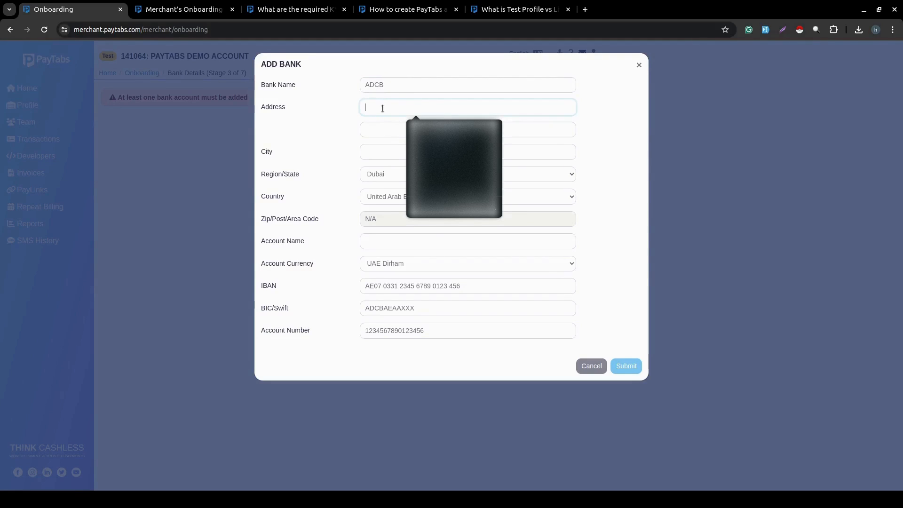
text(20 s)
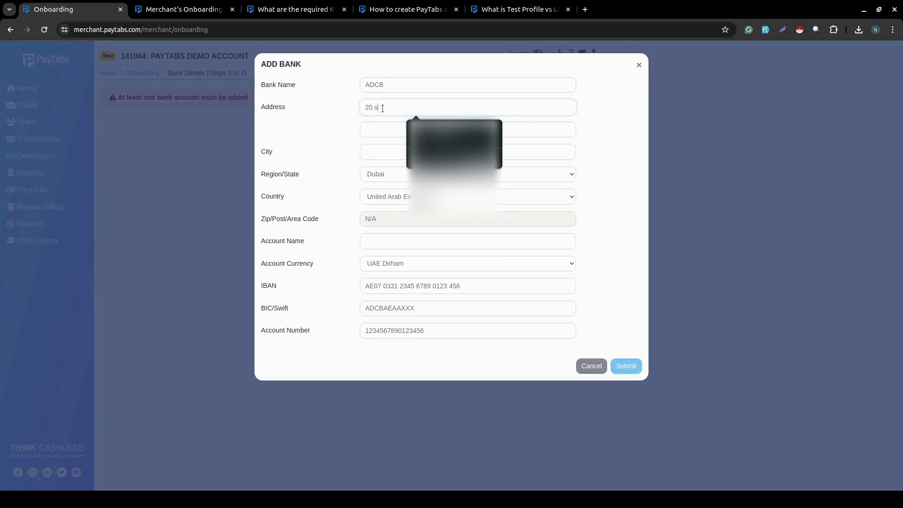
text(t upd)
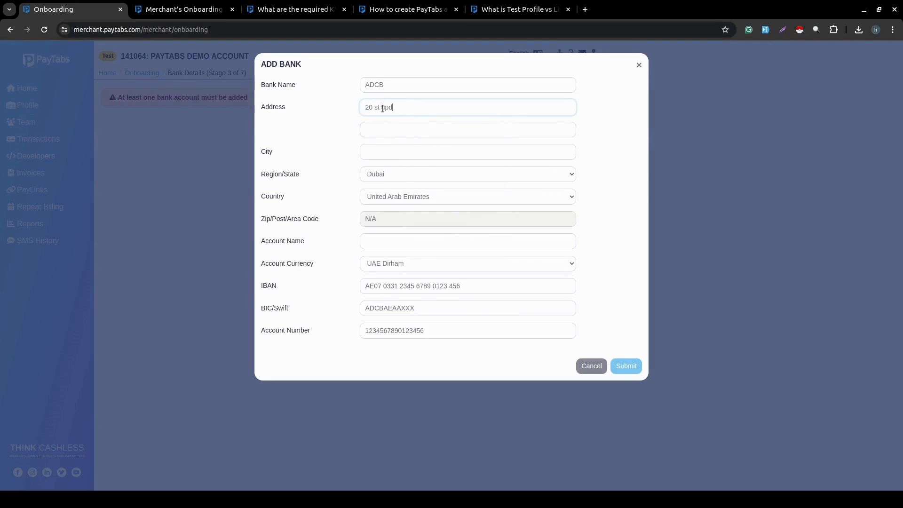
text(town mirdif)
click(378, 147)
text(mirdif)
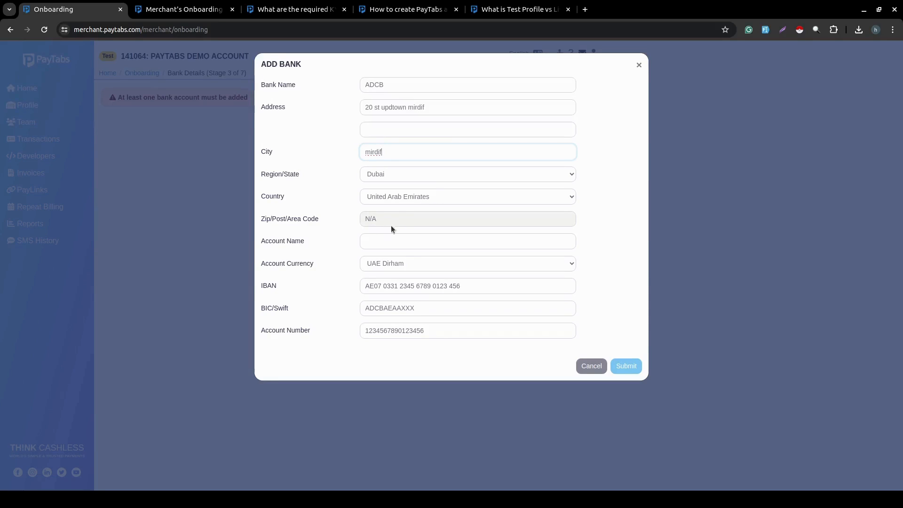
click(380, 240)
text(Test Acc)
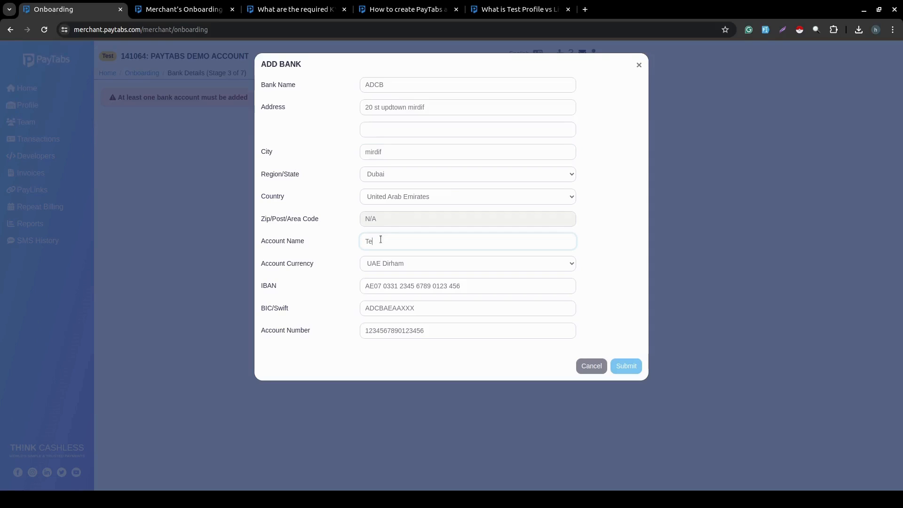
text(ount Name)
click(626, 369)
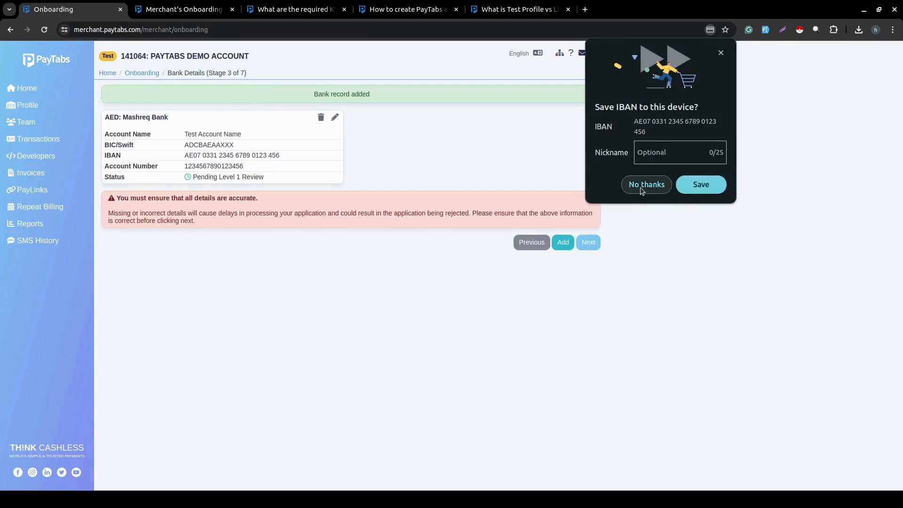
Decline Chrome's IBAN save prompt, check the saved bank record, and advance to Ownership Details.
click(641, 185)
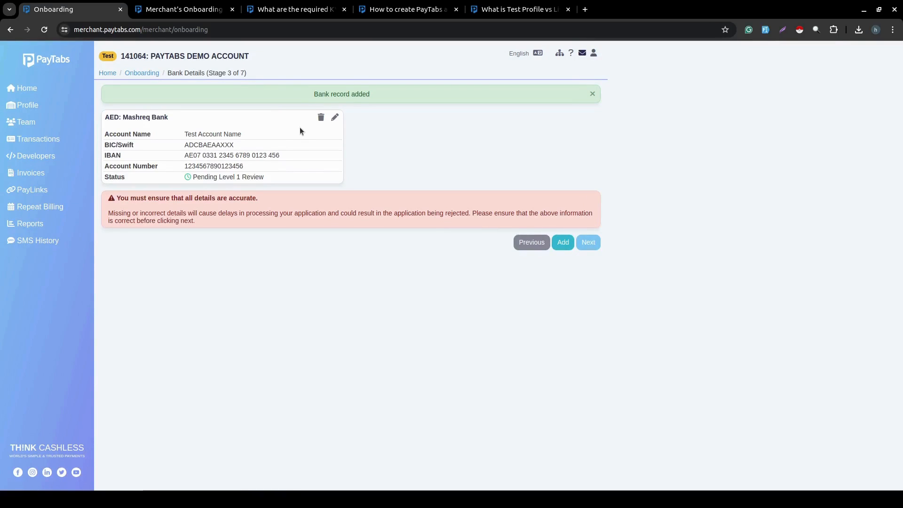
click(335, 118)
click(228, 221)
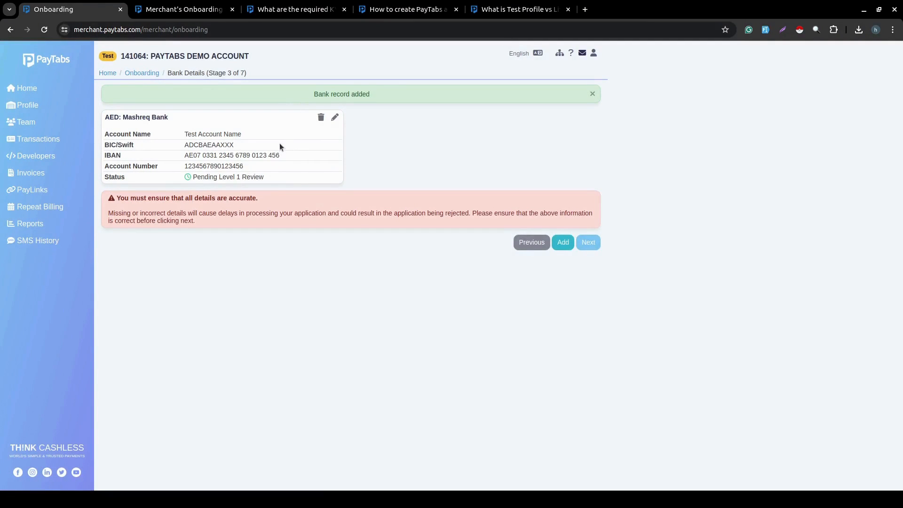
click(569, 243)
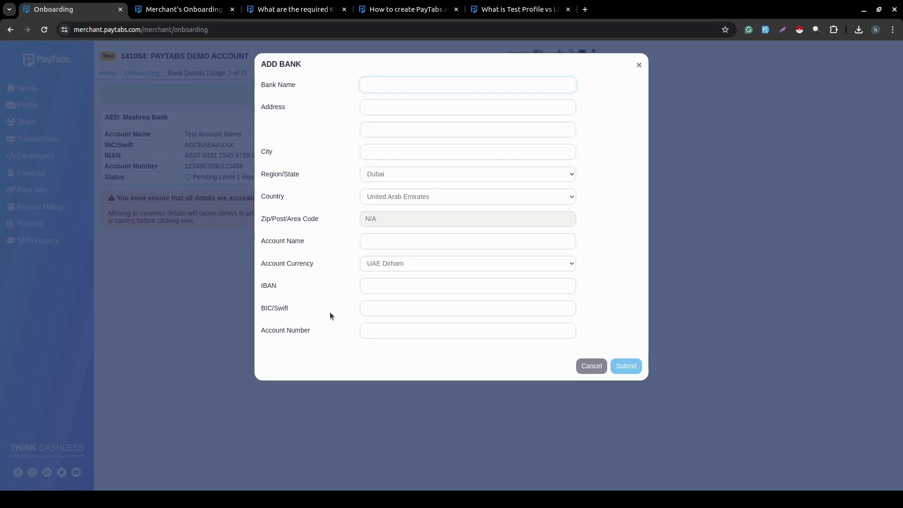
click(591, 365)
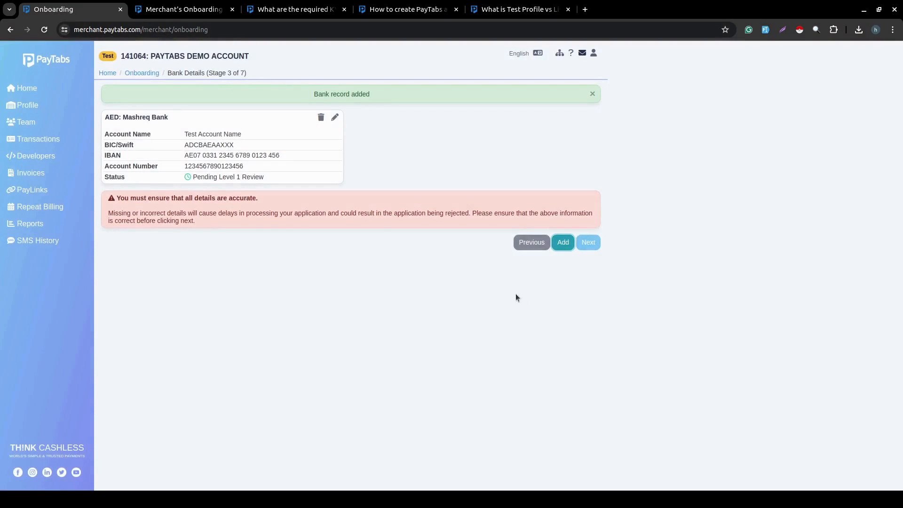
click(585, 240)
click(546, 106)
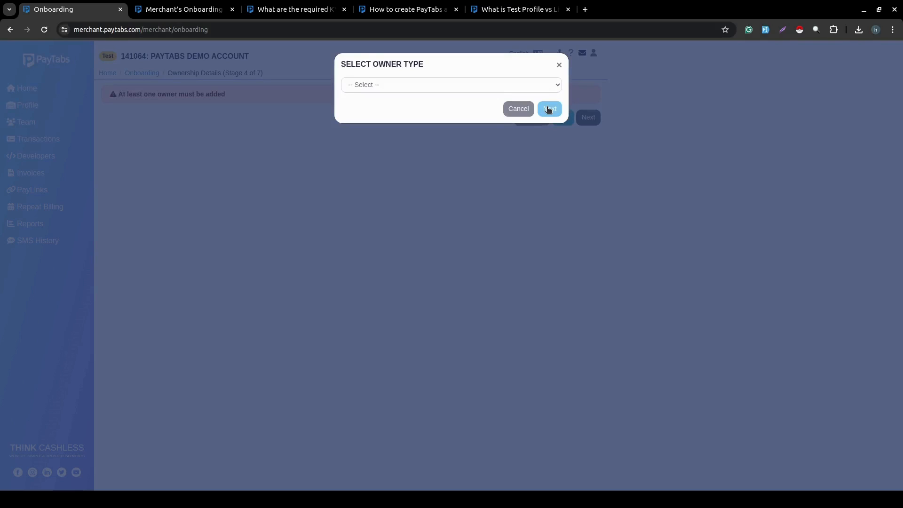
Choose Person as the owner type and continue to the owner details form.
click(525, 83)
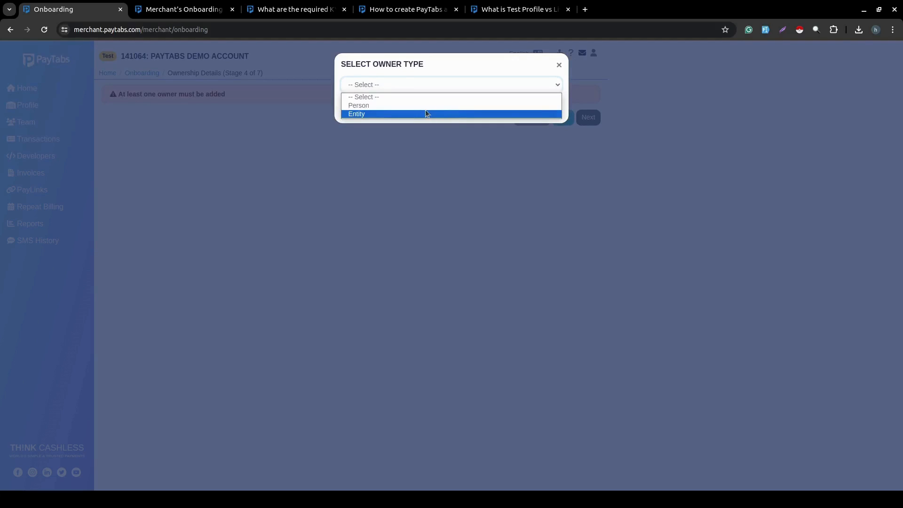
click(368, 109)
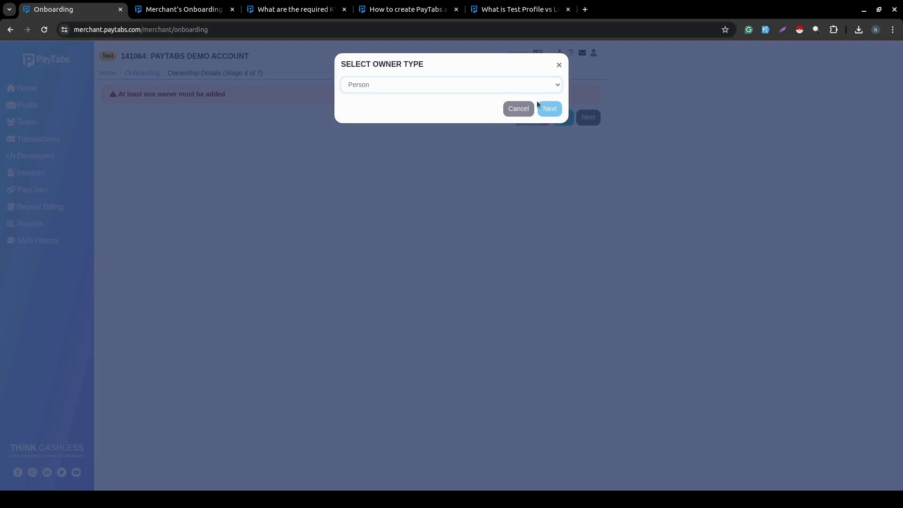
click(554, 111)
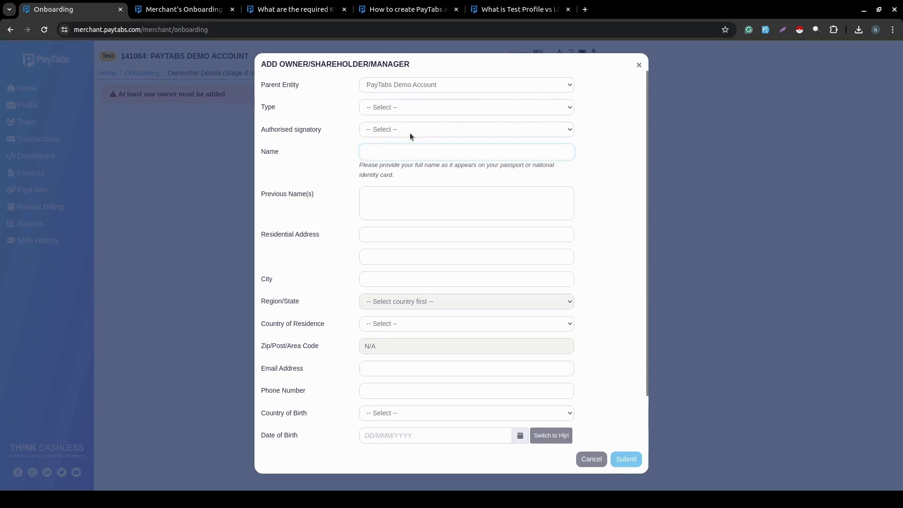
Review the owner form and set Authorised signatory to Yes.
scroll(468, 343, down, 1)
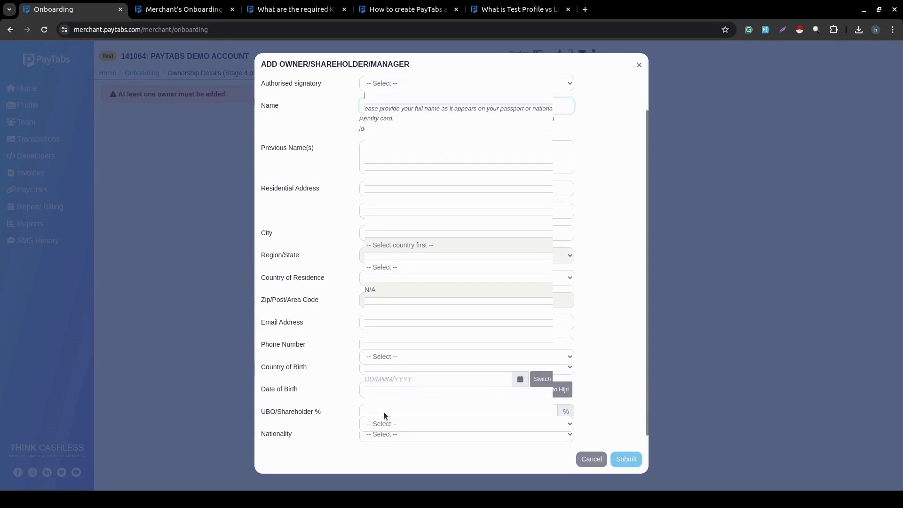
click(405, 428)
click(328, 405)
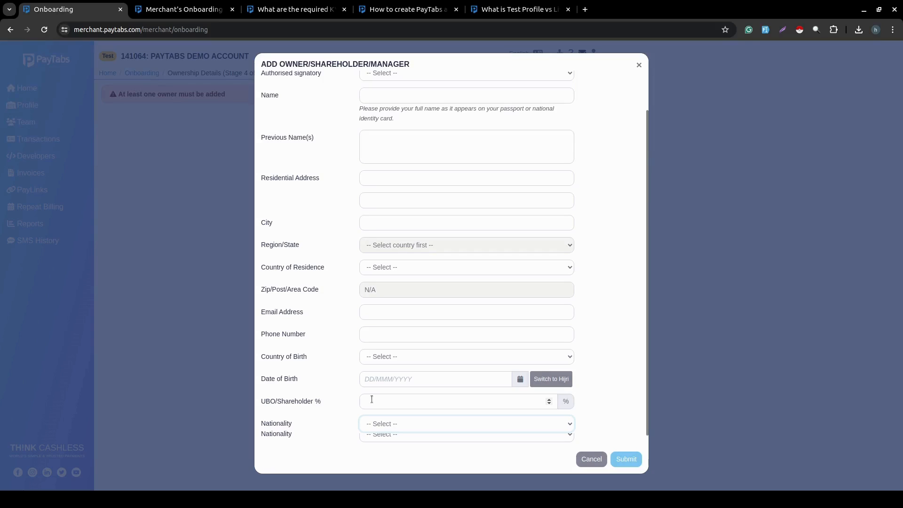
scroll(372, 398, up, 3)
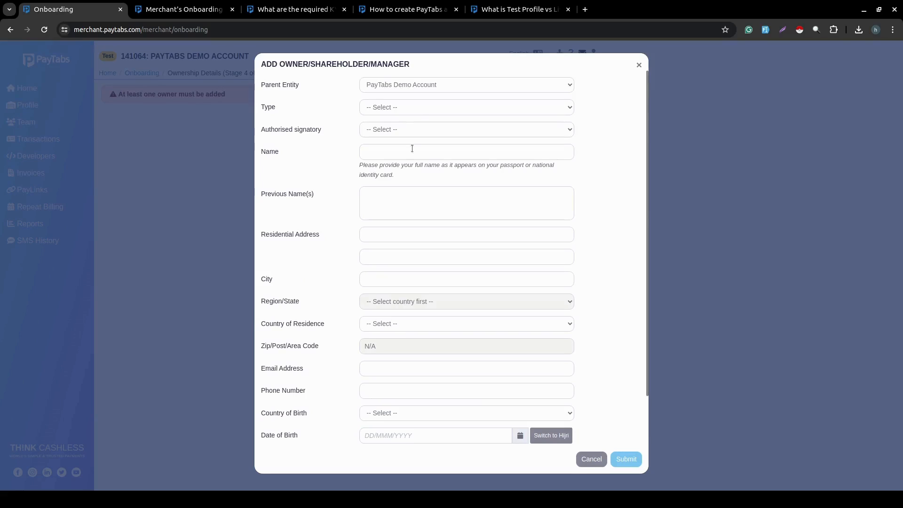
click(397, 126)
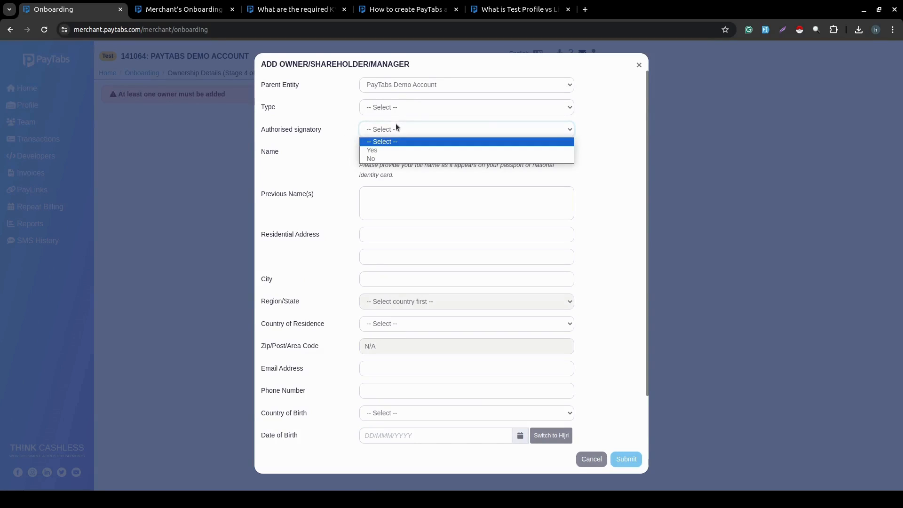
click(374, 150)
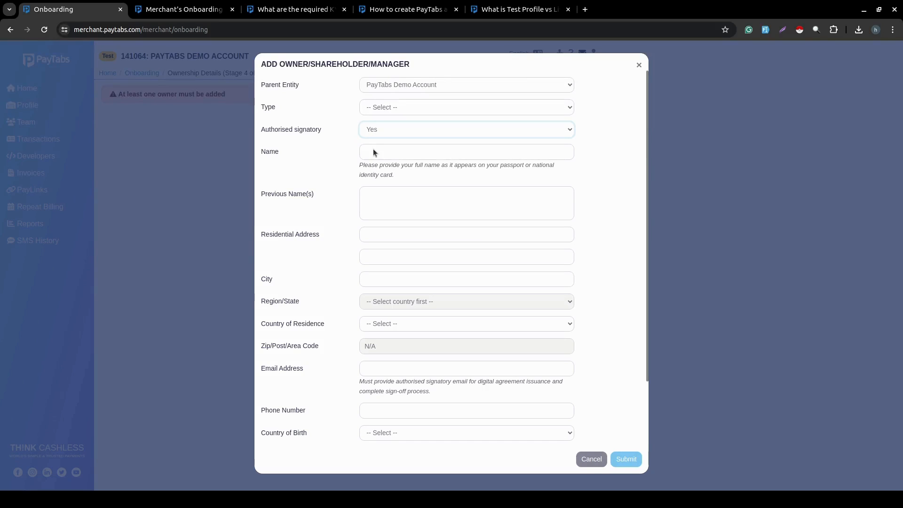
click(362, 109)
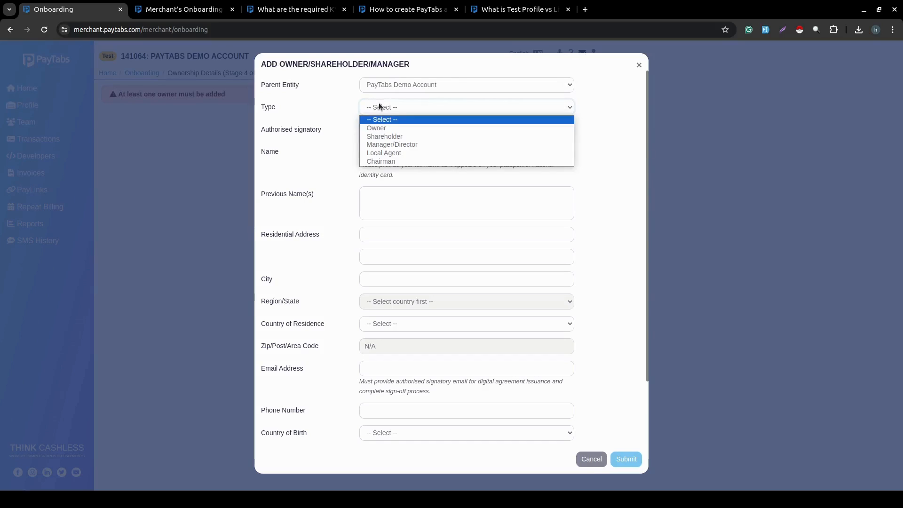
Set the owner type to Owner and enter the owner's name, residential address and city.
click(396, 128)
click(385, 153)
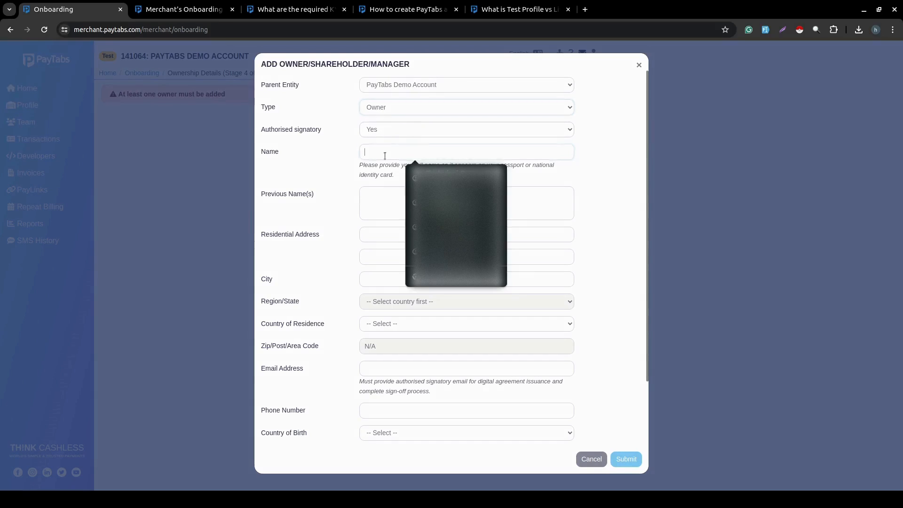
text(Test )
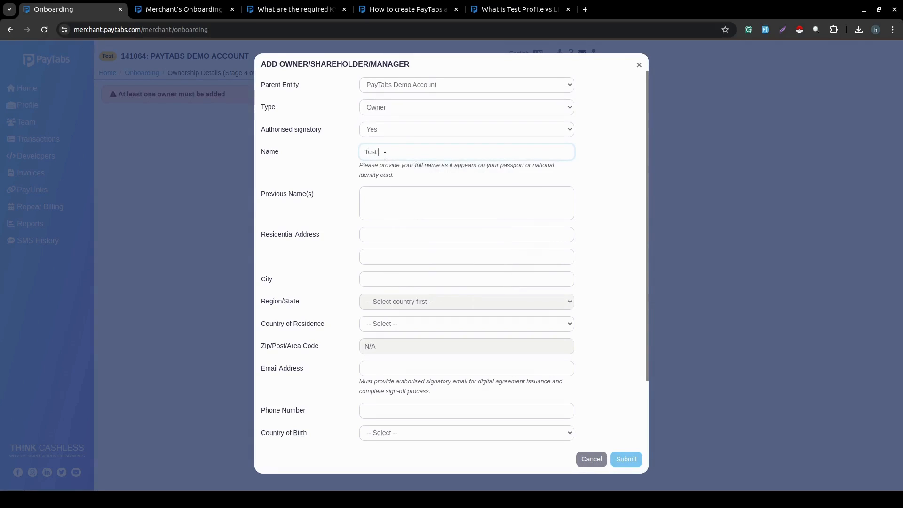
text(Owner Test)
click(391, 239)
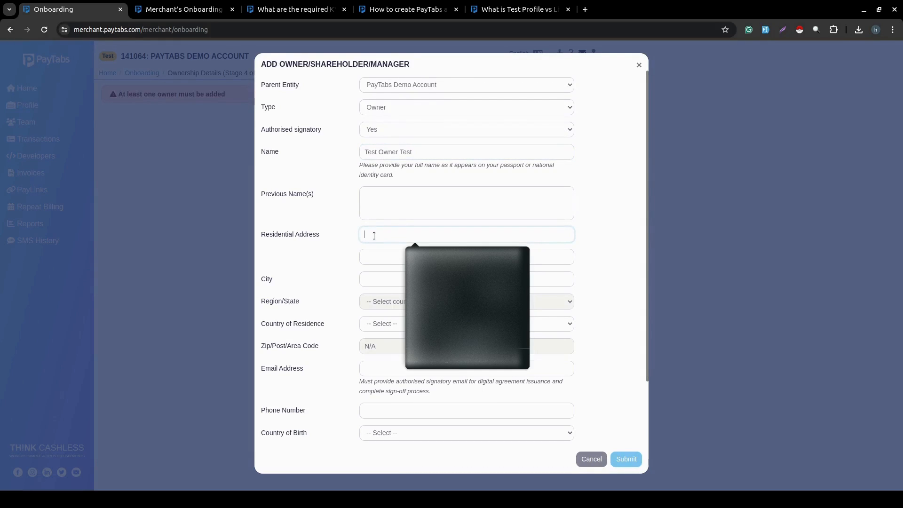
text(17 st)
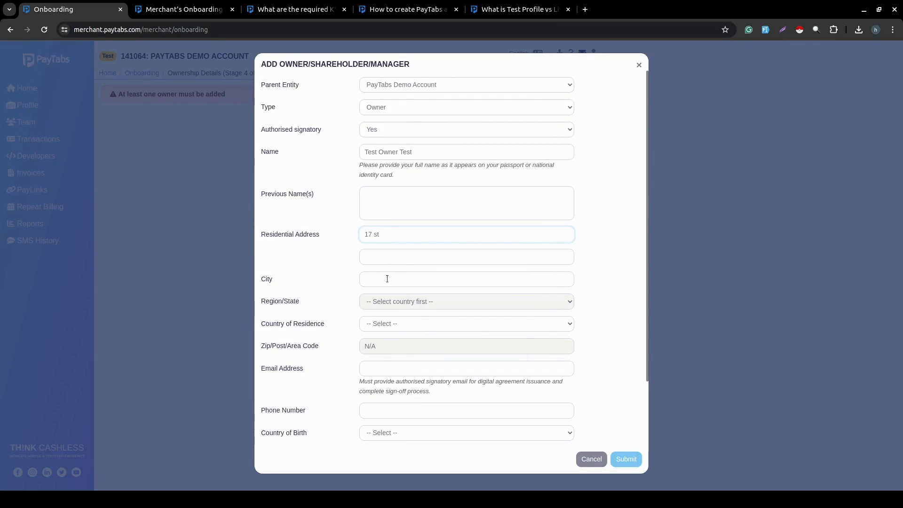
click(387, 279)
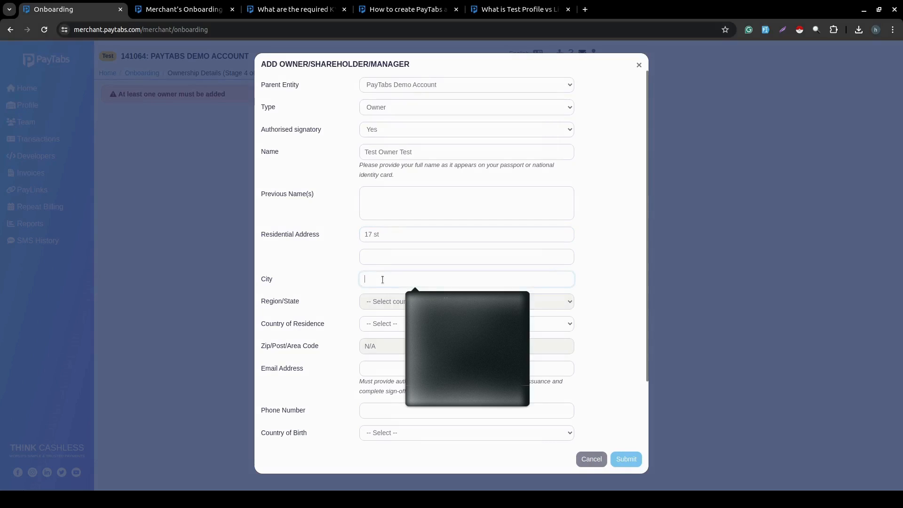
text(mirdif)
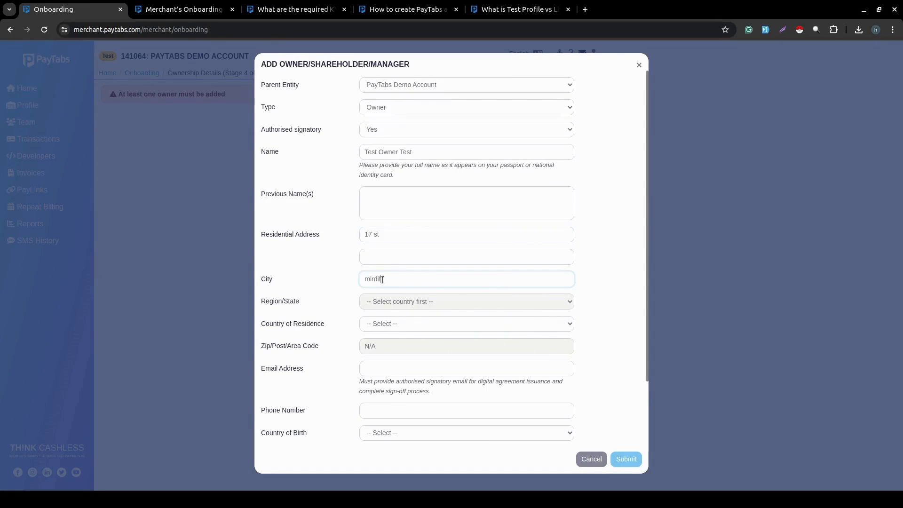
click(398, 299)
Set country of residence to United Arab Emirates and region to Dubai.
click(390, 323)
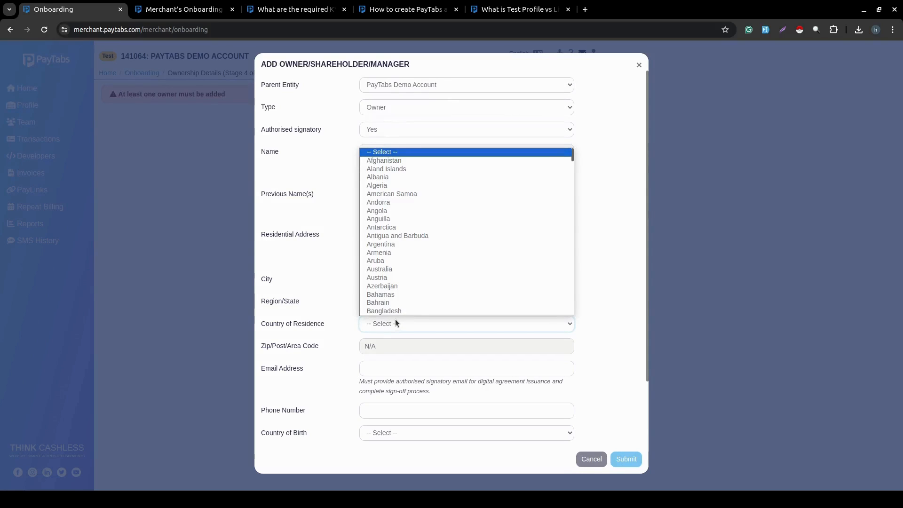
key(u)
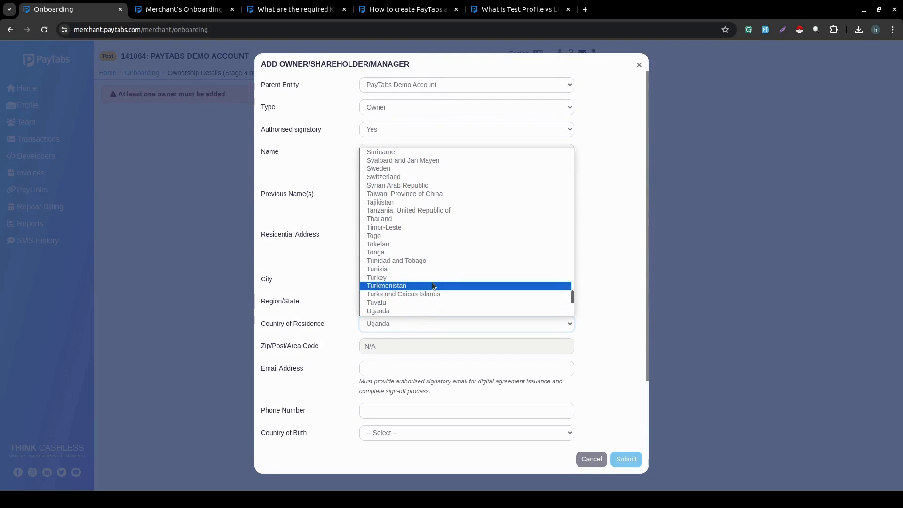
key(u)
key(u)
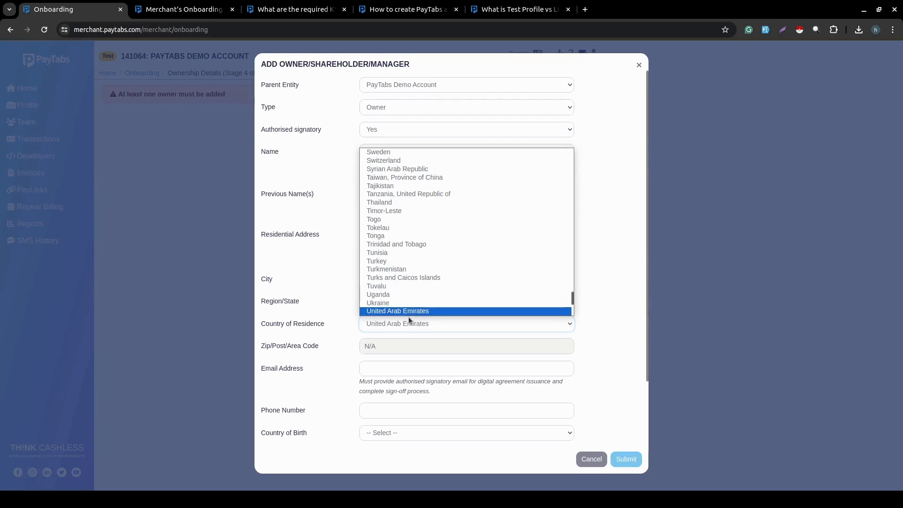
click(401, 310)
click(387, 301)
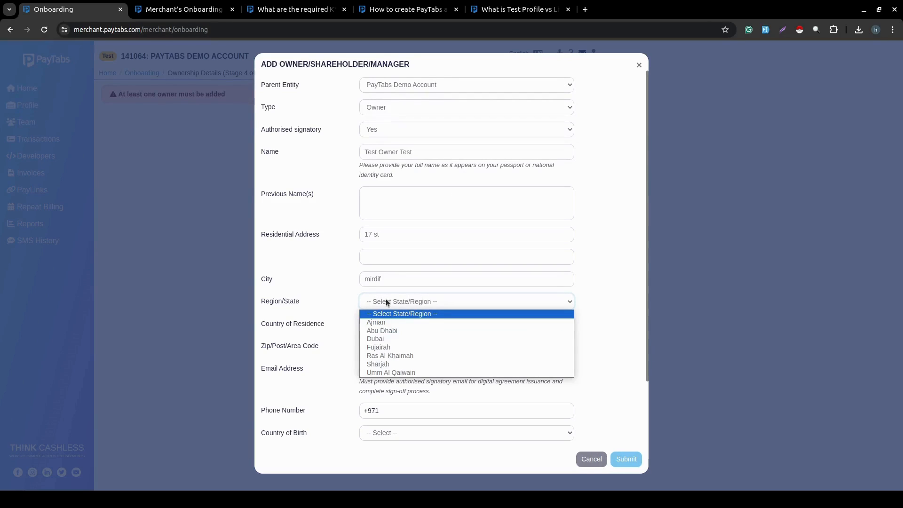
click(388, 339)
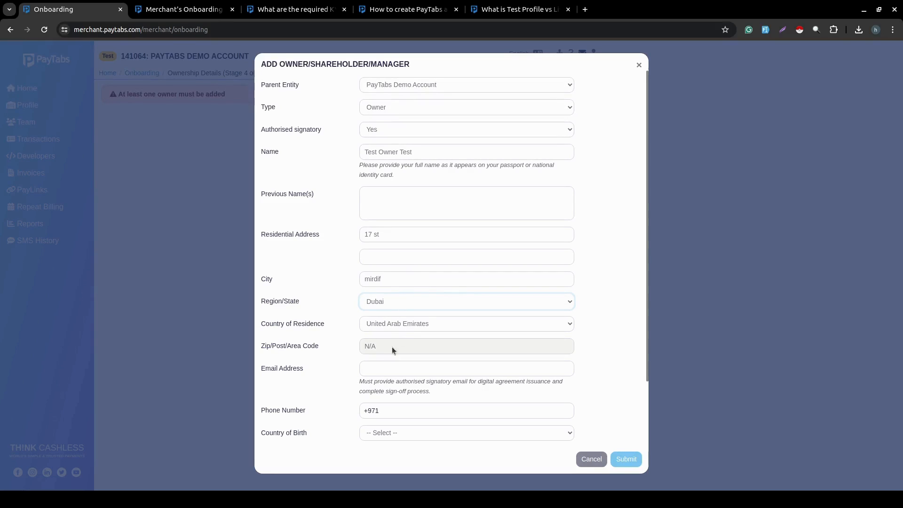
Enter the owner's email and phone number, and set country of birth to United Arab Emirates.
click(376, 367)
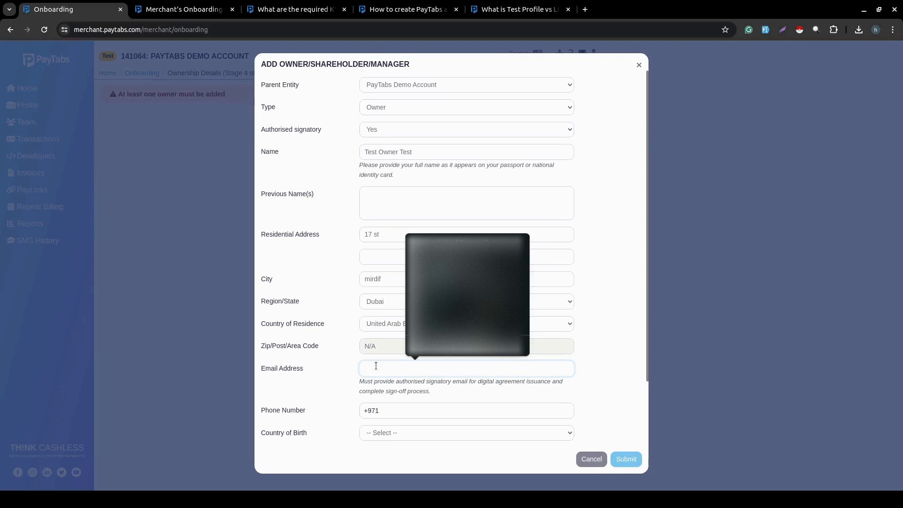
text(test@)
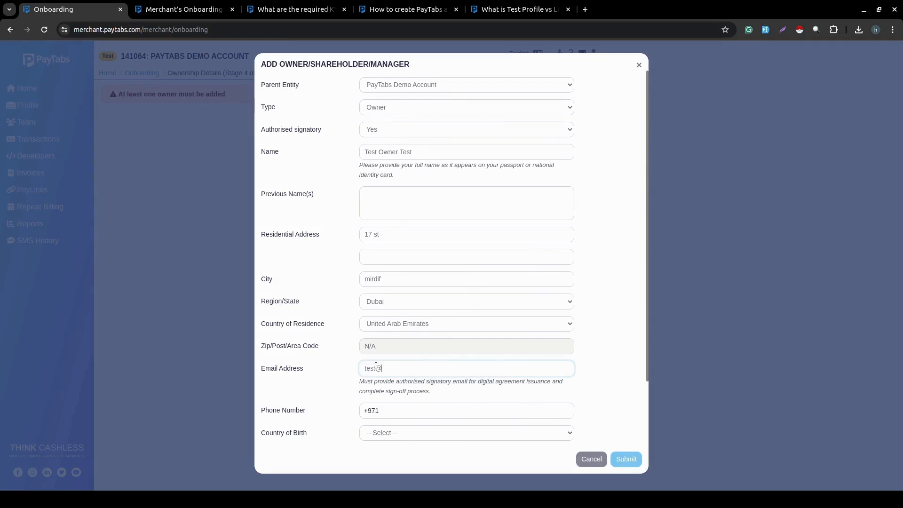
text(account.comm)
key(BackSpace)
scroll(433, 355, down, 2)
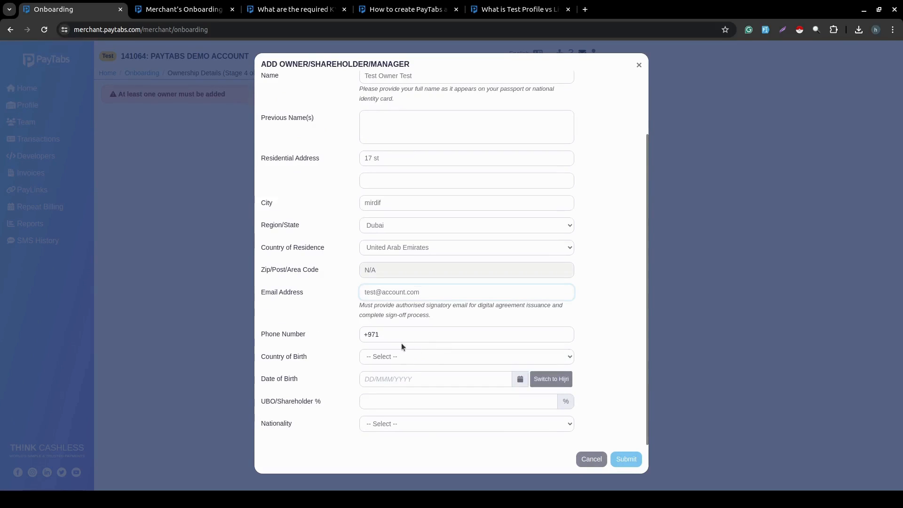
click(395, 335)
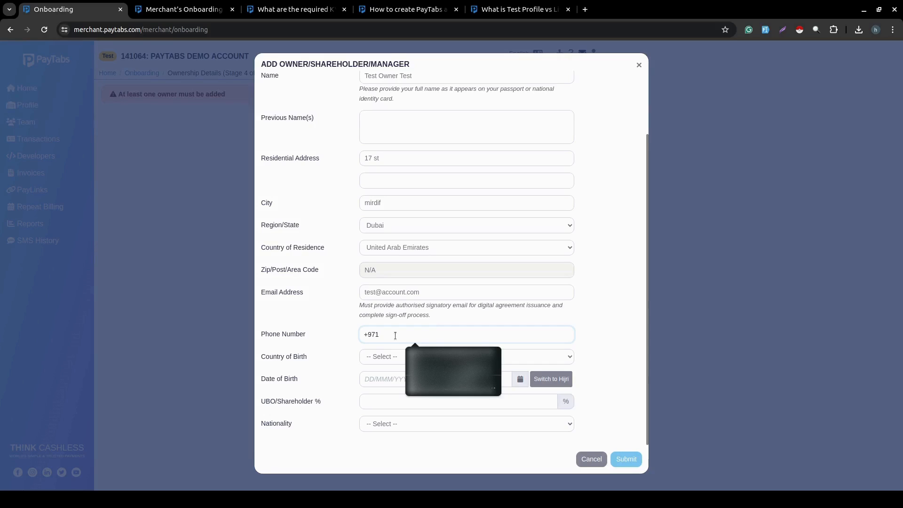
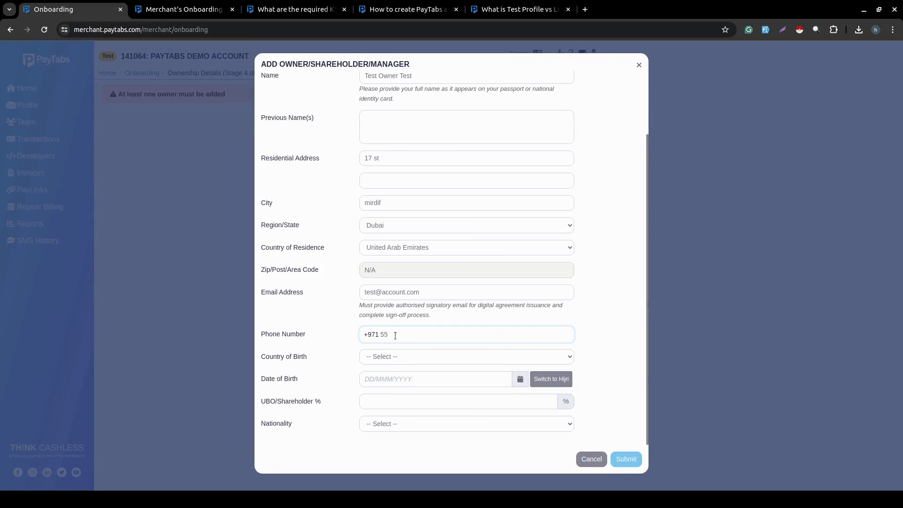
click(397, 352)
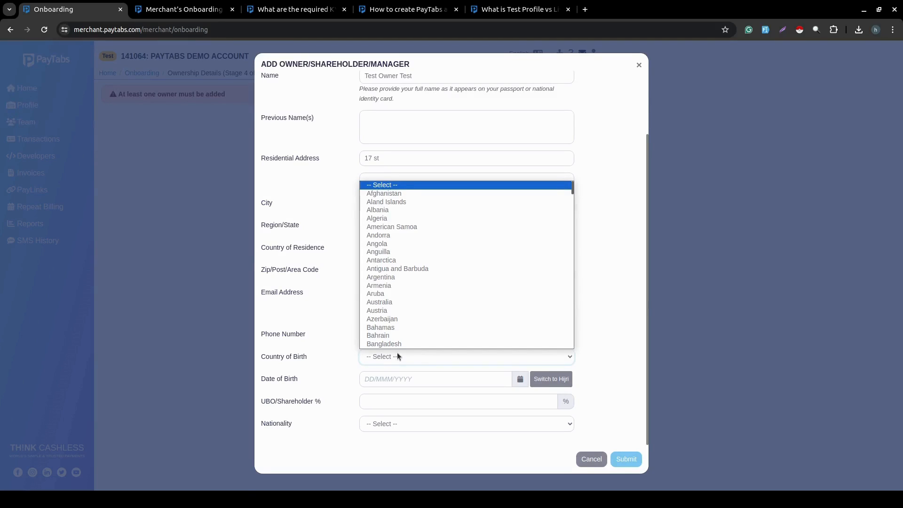
text(un)
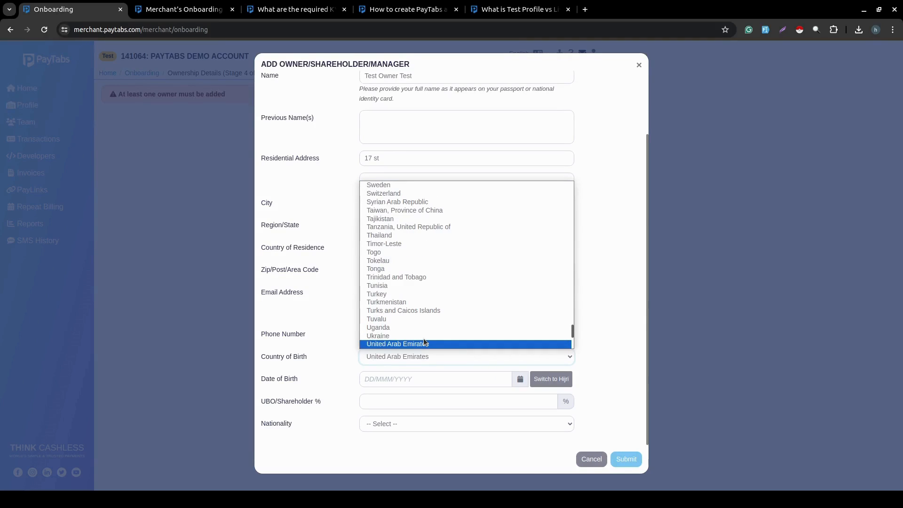
click(404, 344)
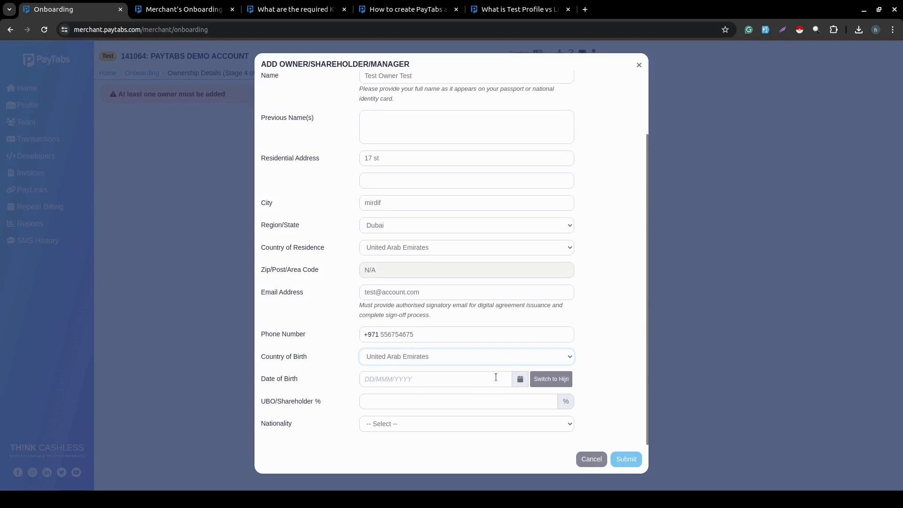
Set the owner's date of birth to 1 February 1980.
click(519, 379)
click(407, 258)
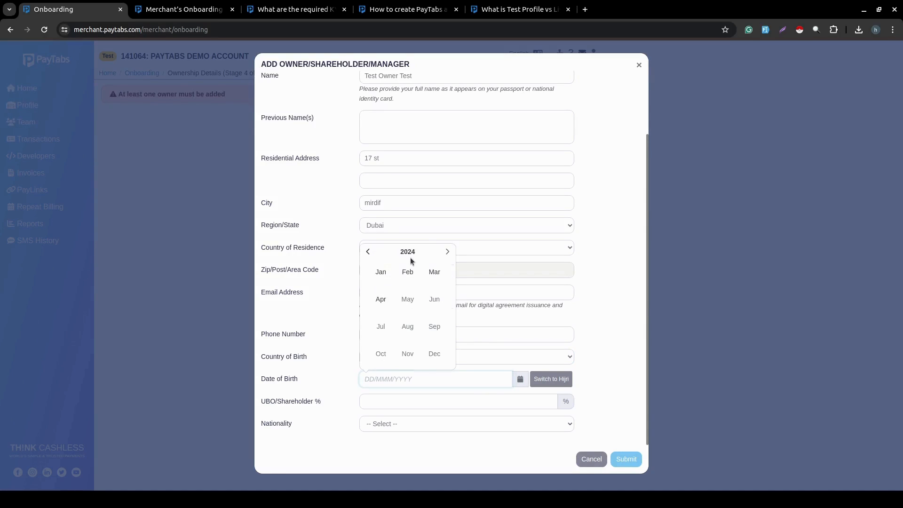
click(407, 252)
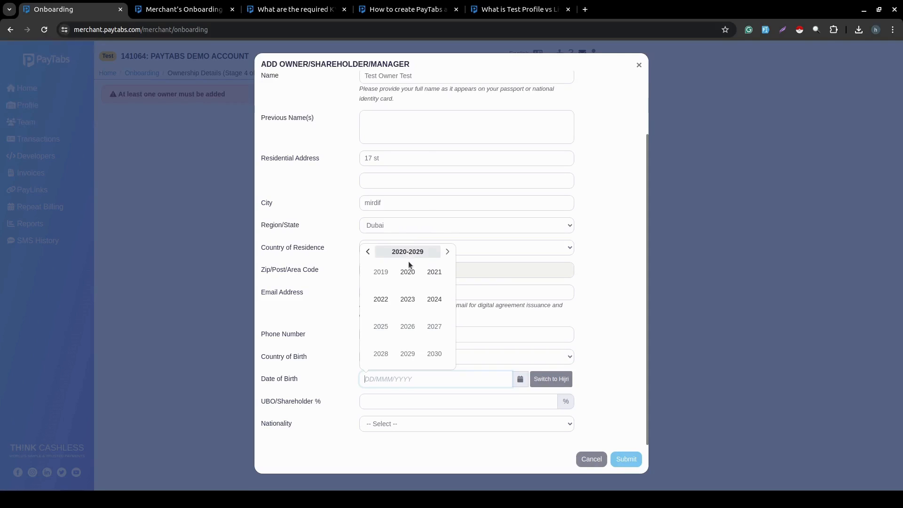
click(368, 252)
click(369, 252)
click(368, 252)
click(368, 251)
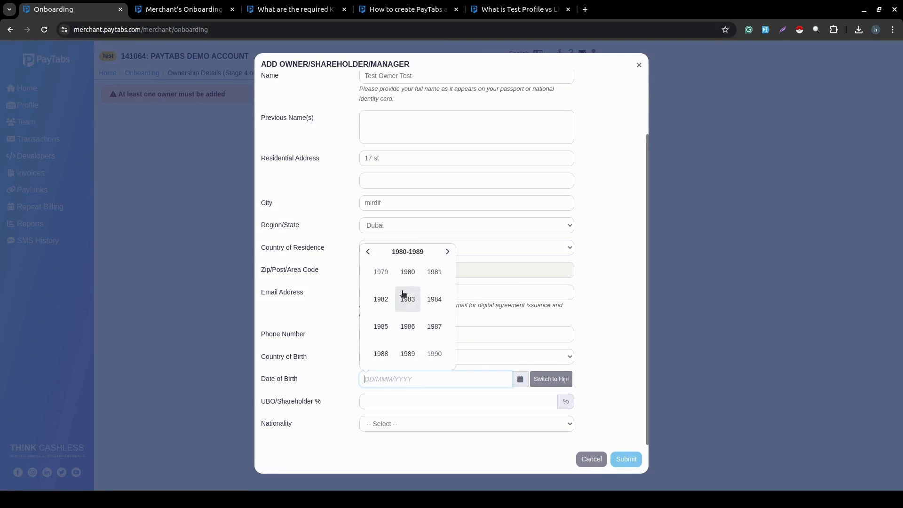
click(411, 278)
click(414, 277)
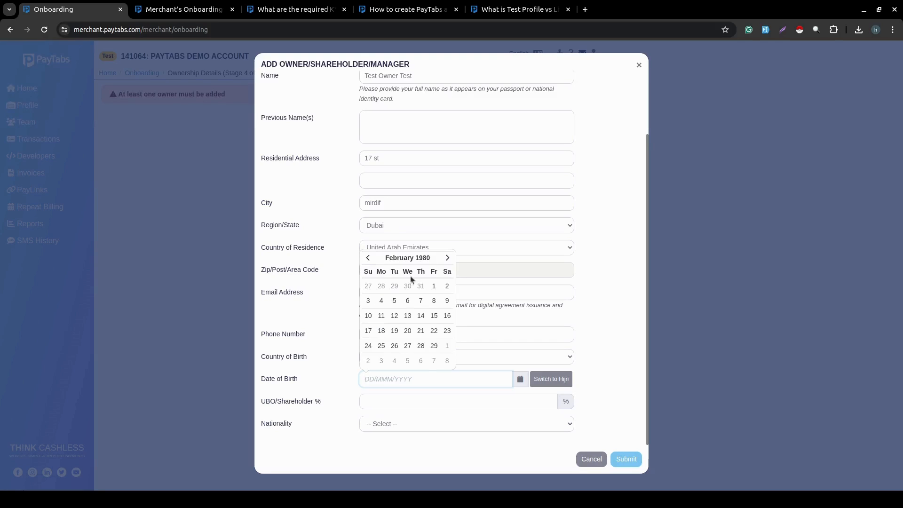
click(434, 285)
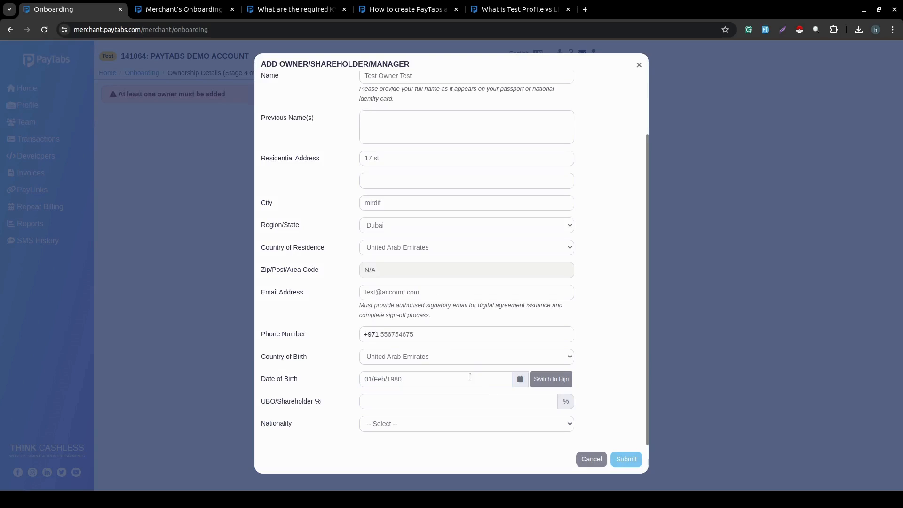
Enter 100% shareholding, set nationality to United Arab Emirates, and submit the owner record.
click(392, 400)
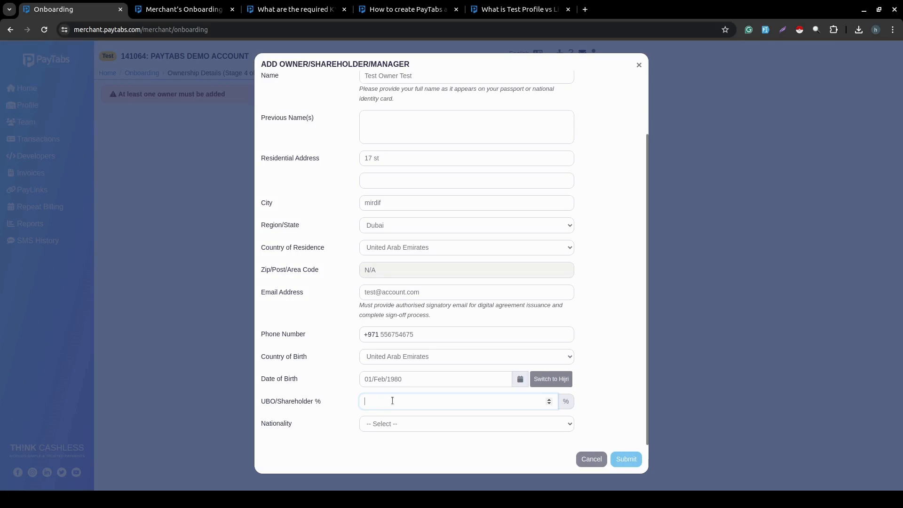
text(00)
click(400, 420)
text(un)
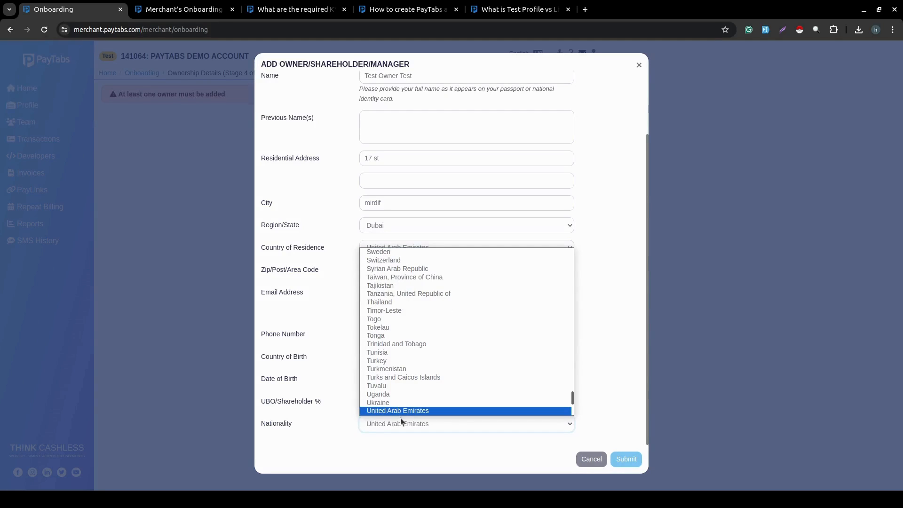
click(387, 410)
scroll(581, 380, up, 3)
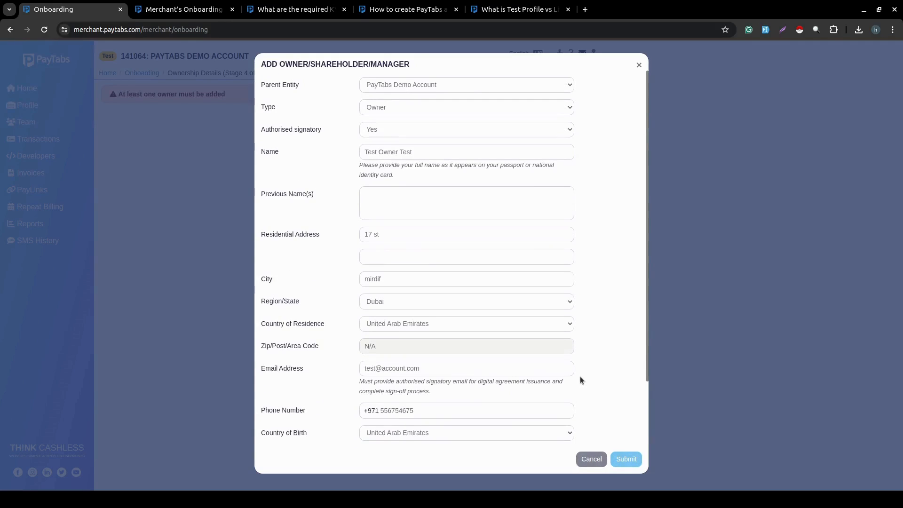
click(626, 459)
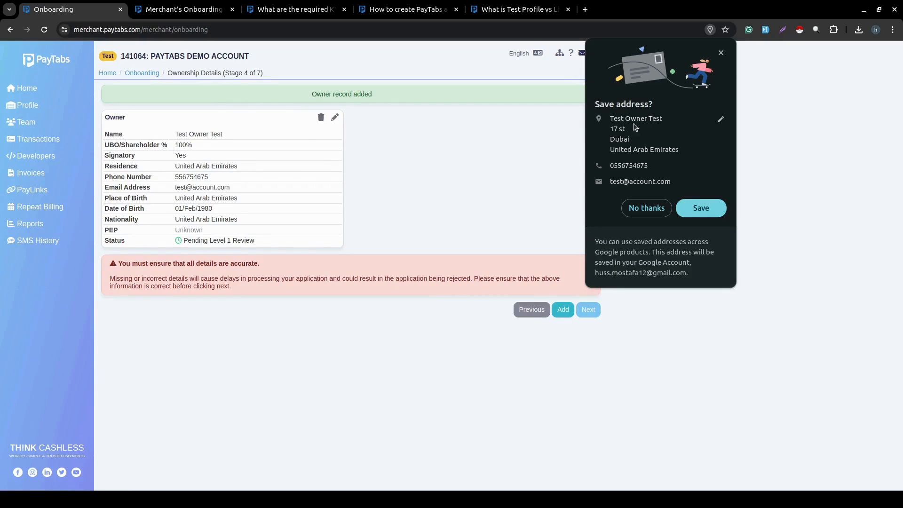
Cancel adding another owner, then confirm all owners are added to reach Document Collection.
click(721, 53)
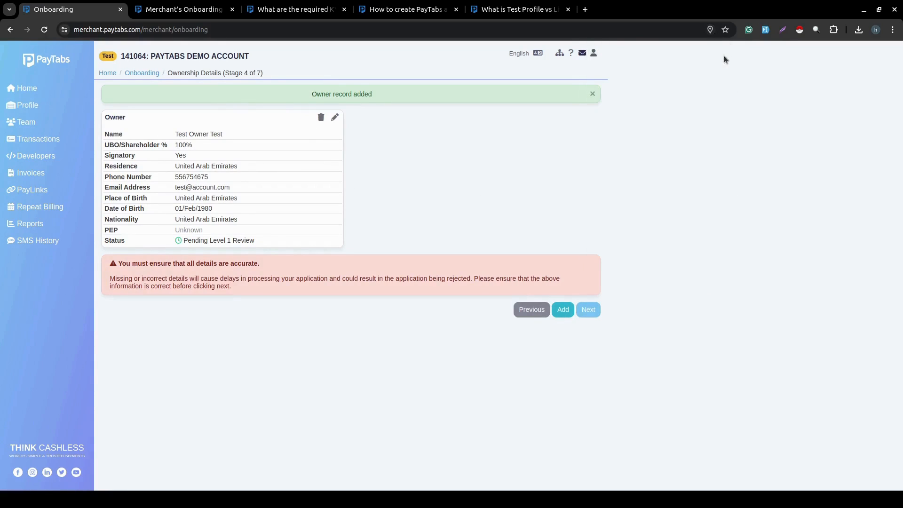
click(561, 311)
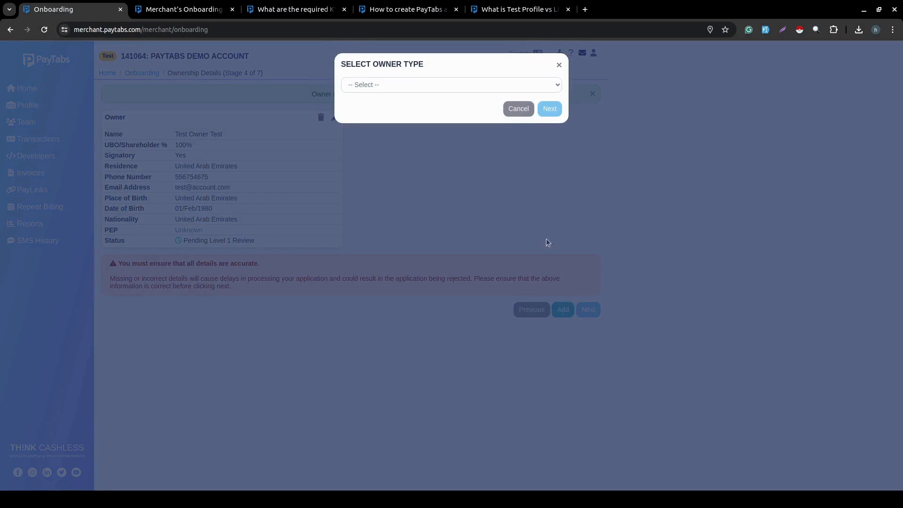
click(526, 83)
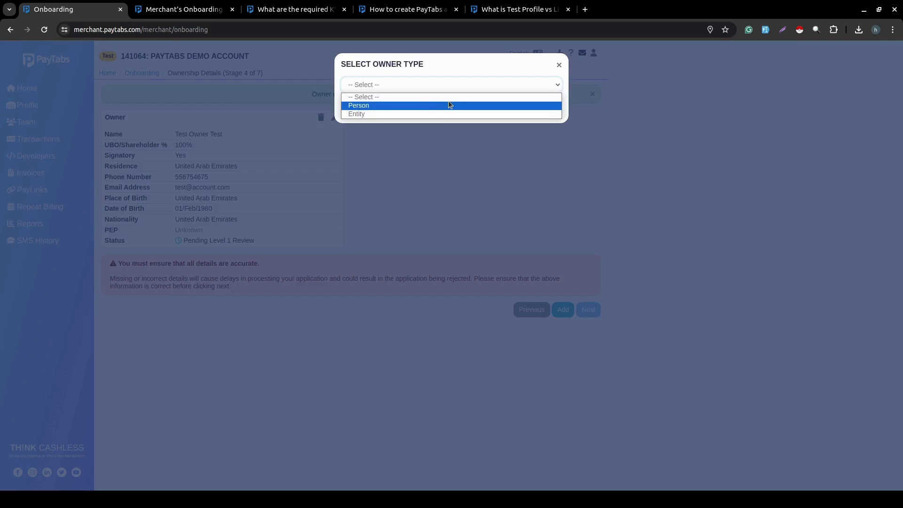
click(559, 63)
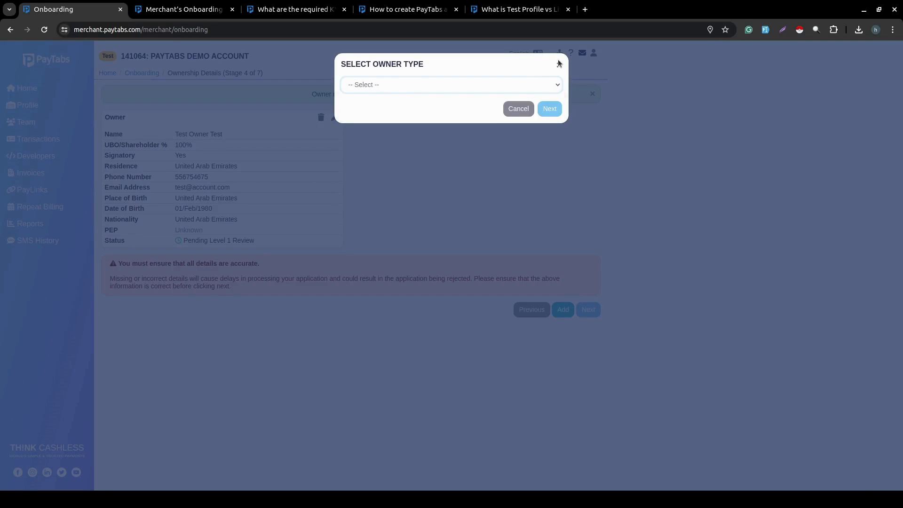
click(558, 63)
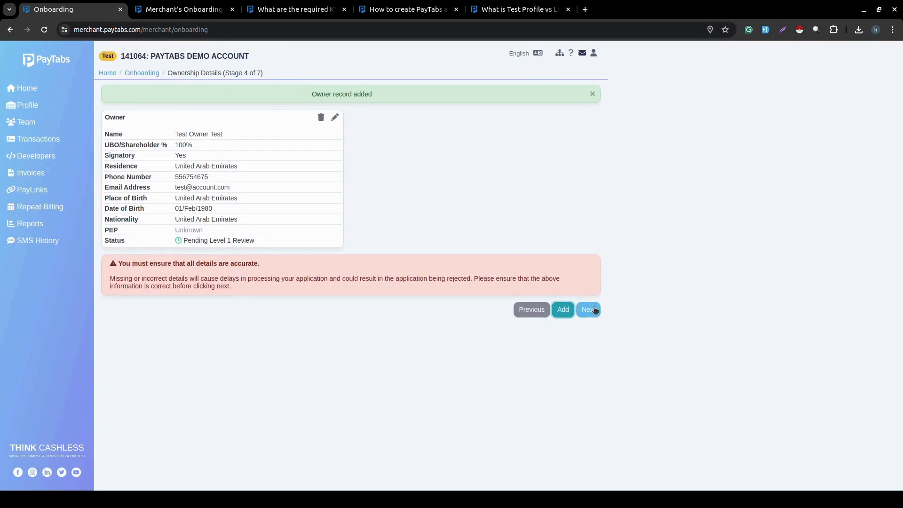
click(594, 309)
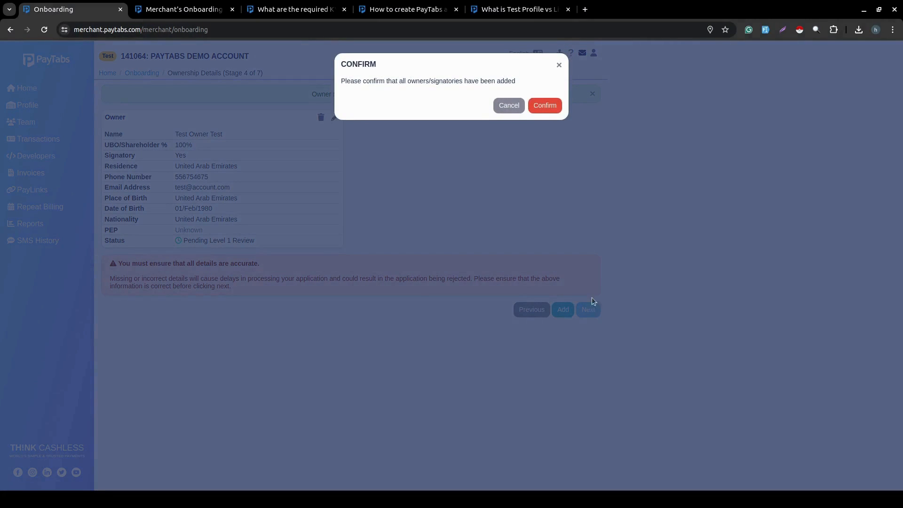
click(545, 106)
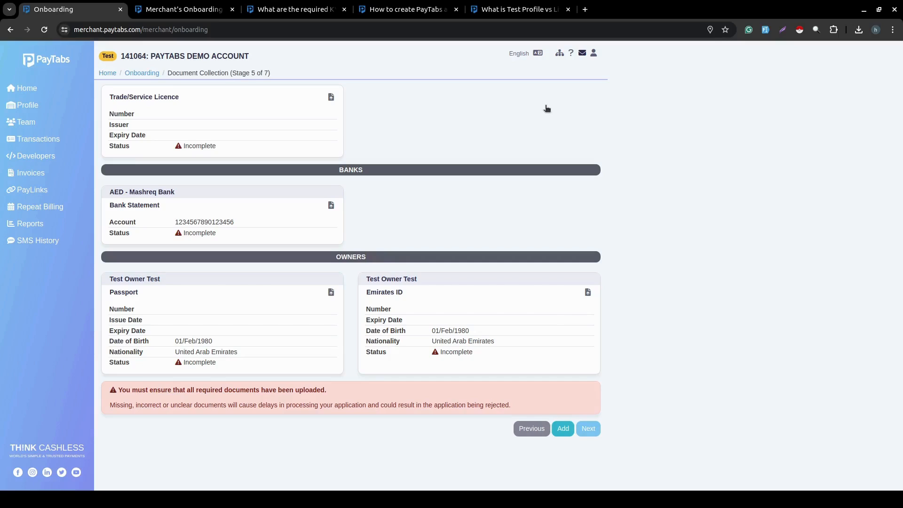
Fill the Trade/Service Licence form: request.pdf, suggested number, issuer 'min of network', expiry 31/May/2024.
click(330, 98)
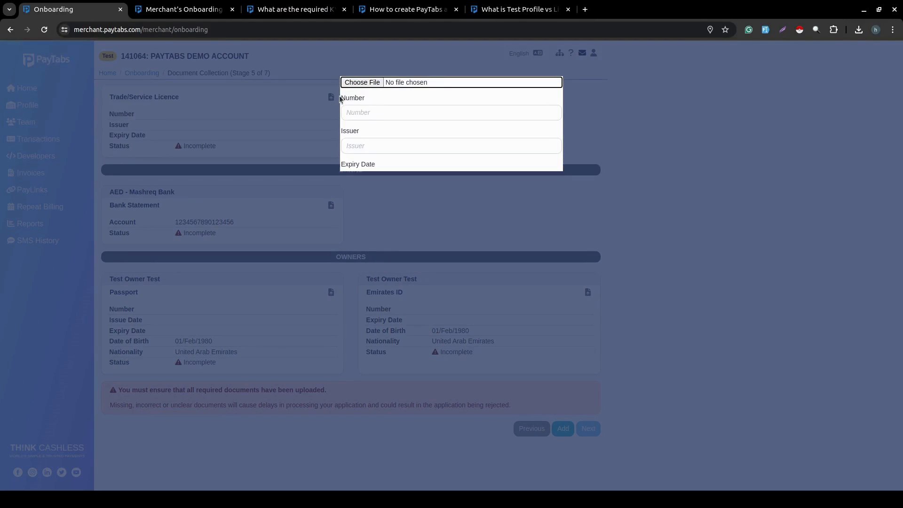
click(371, 82)
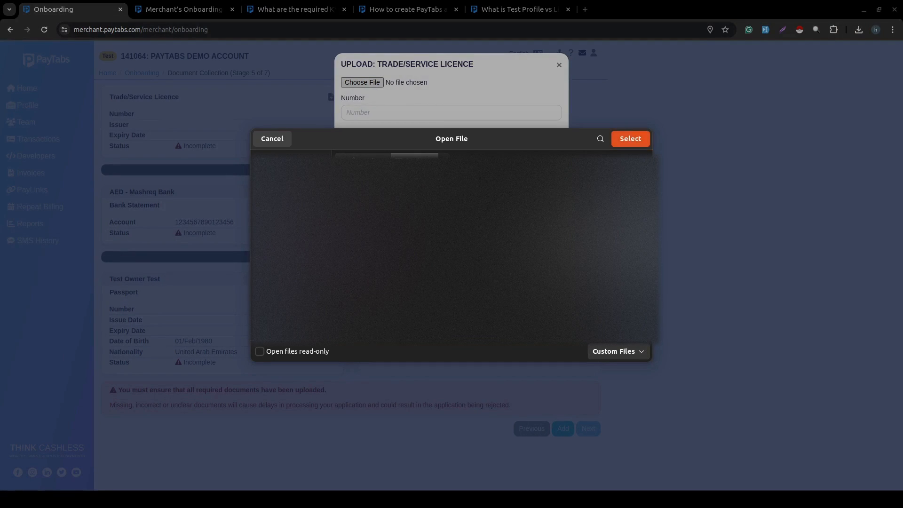
click(631, 140)
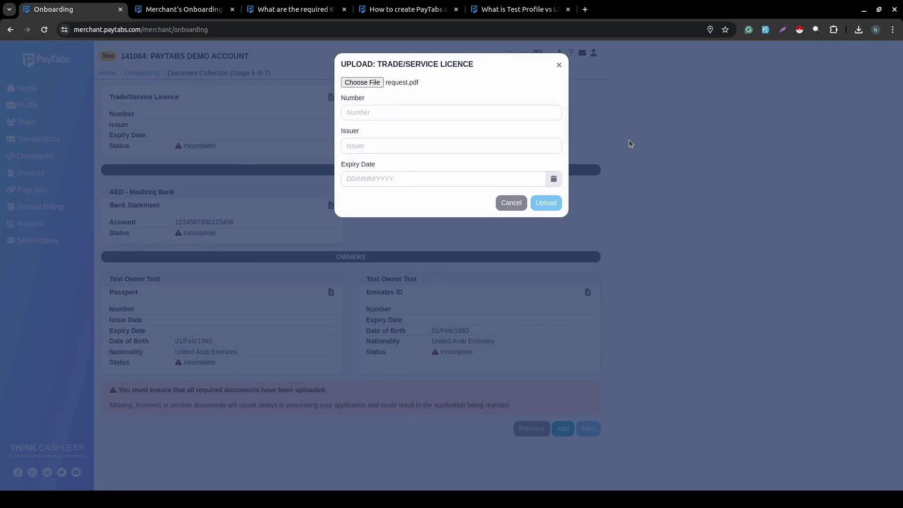
click(443, 109)
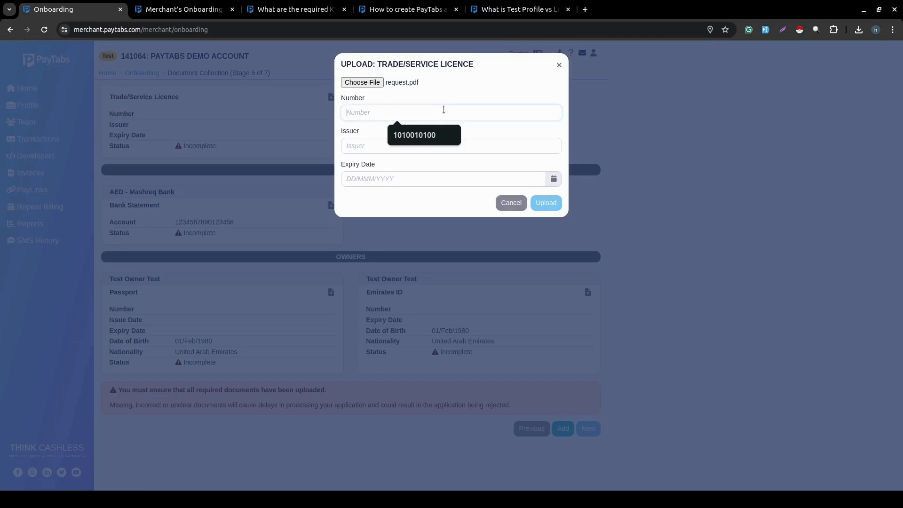
click(426, 135)
click(397, 146)
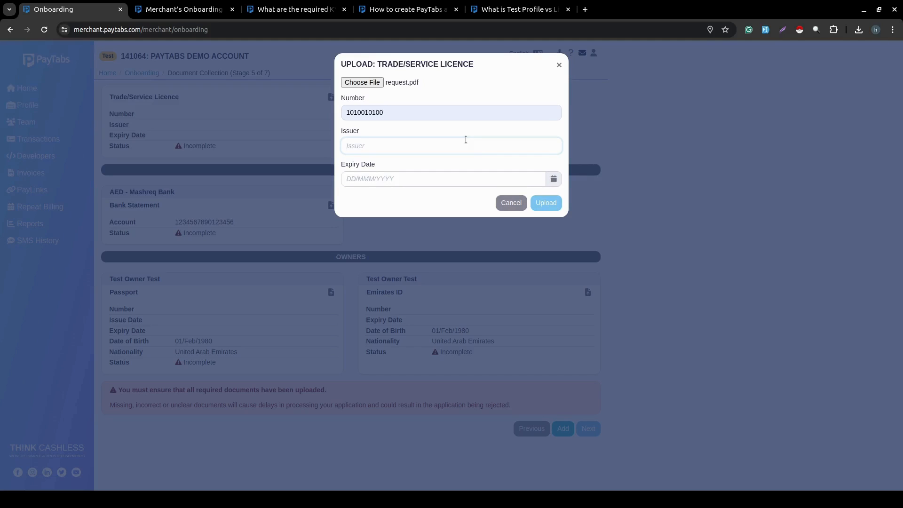
text(min of network)
click(413, 196)
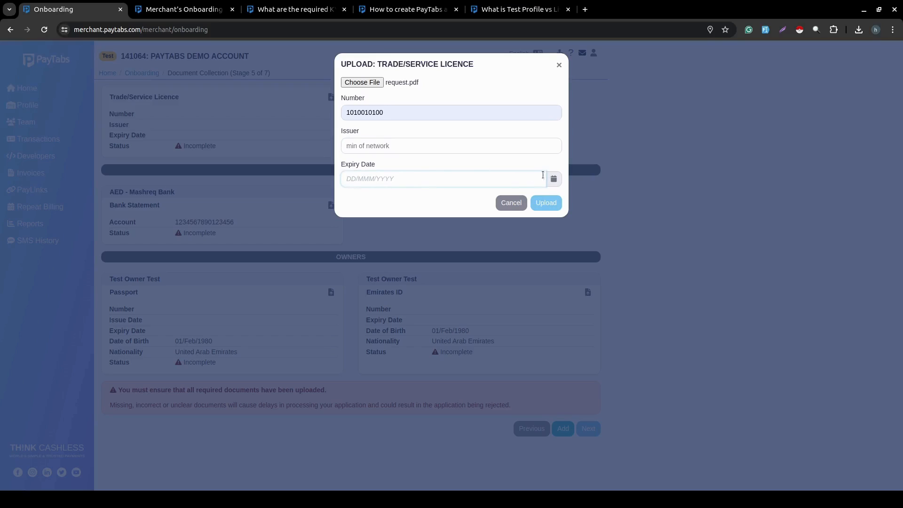
click(555, 181)
click(415, 284)
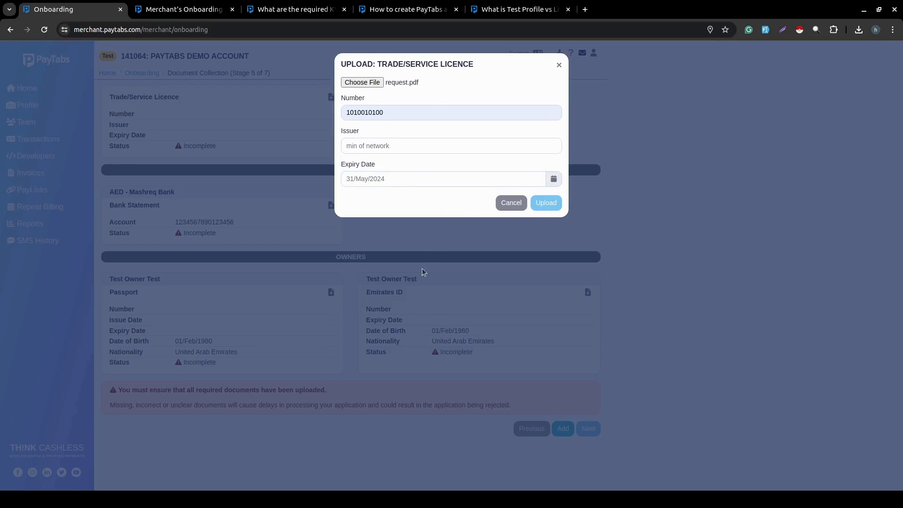
Upload the trade licence, then preview it and open its edit form without changes.
click(548, 199)
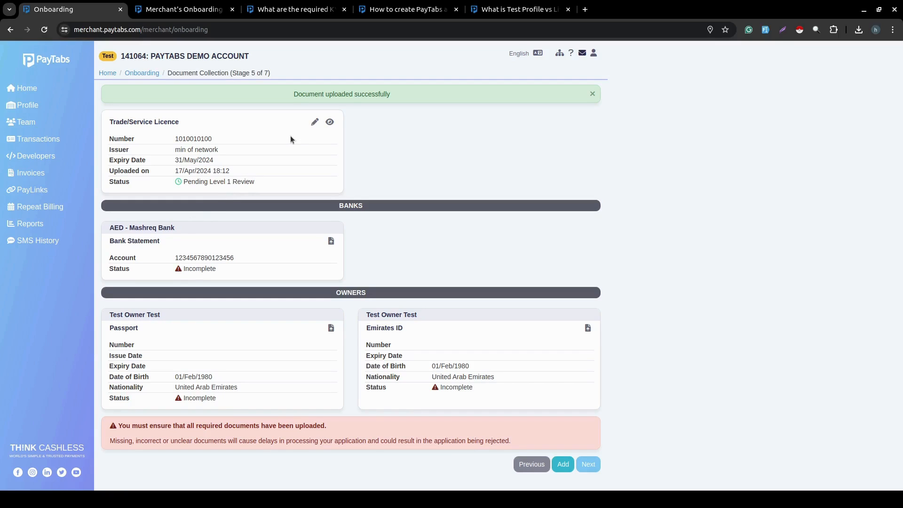
click(330, 123)
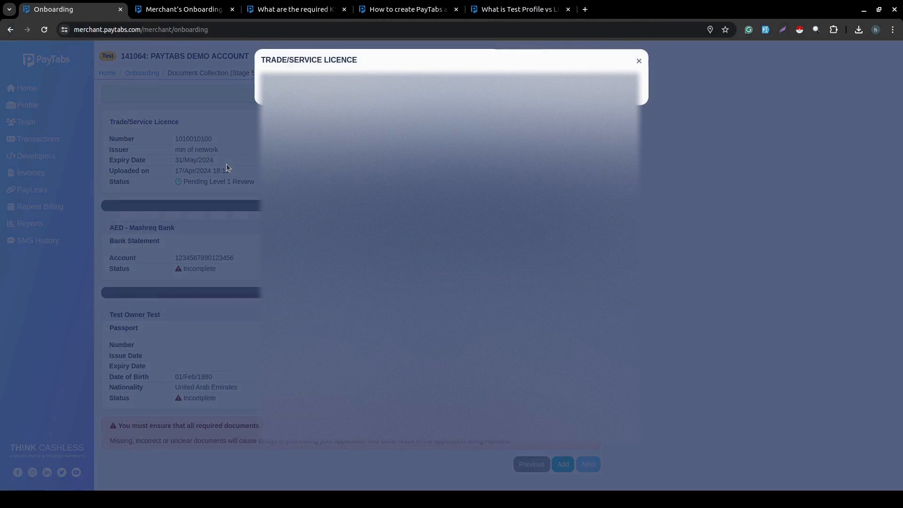
click(639, 65)
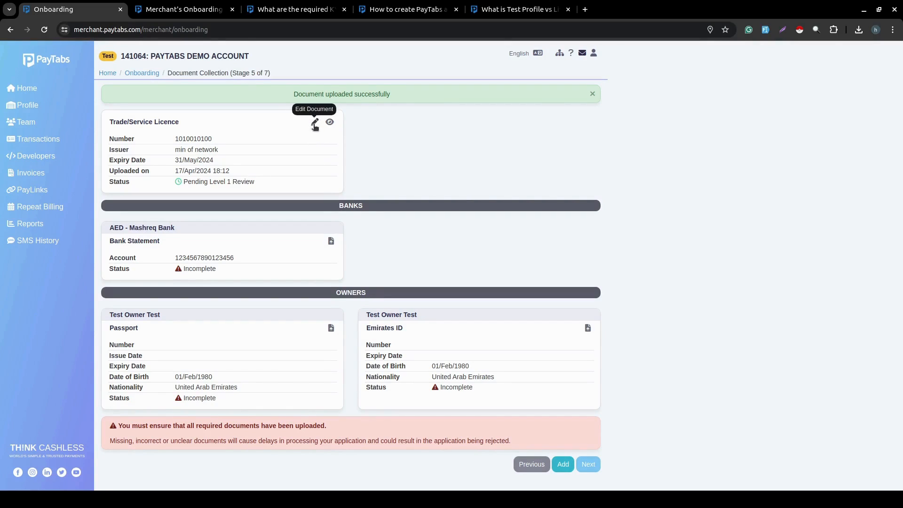
click(315, 123)
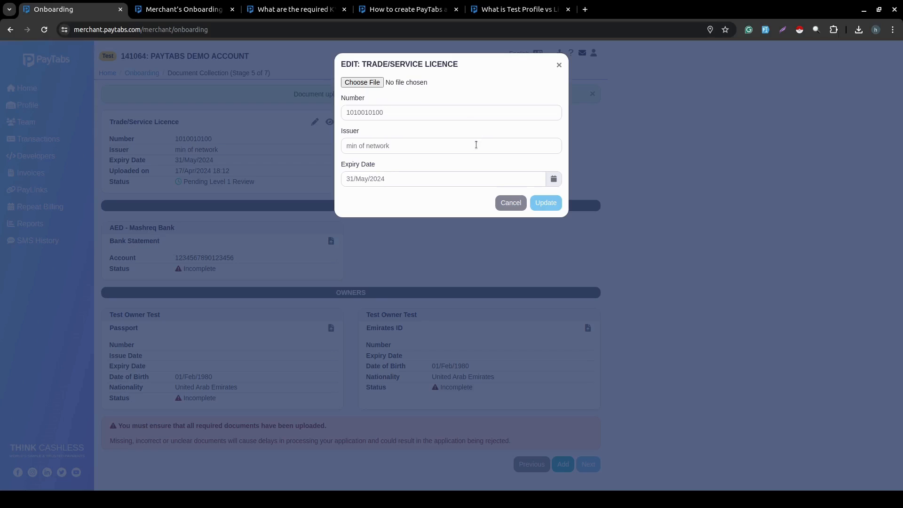
click(516, 205)
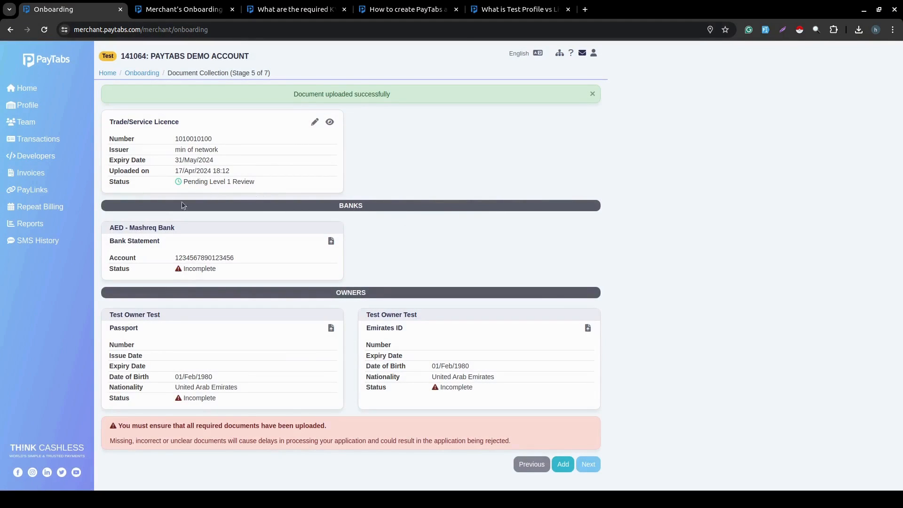
Upload request.pdf as the bank statement.
click(331, 241)
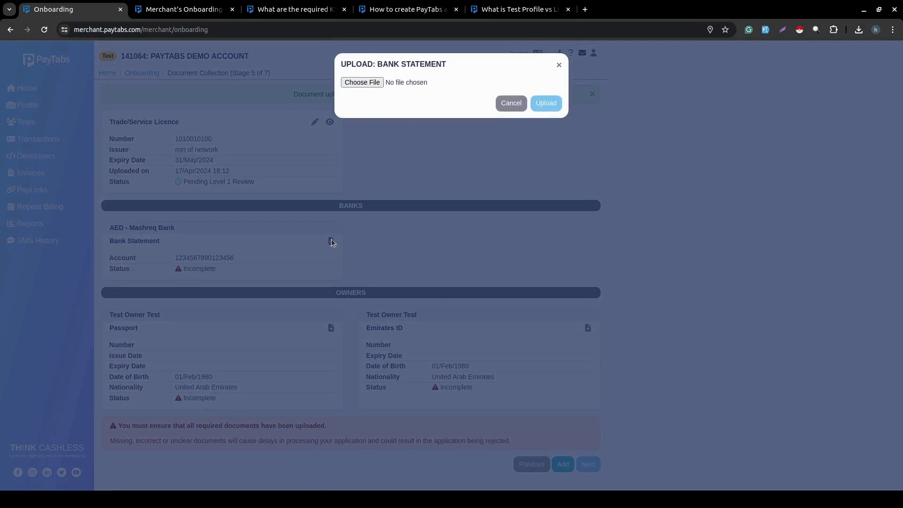
click(380, 84)
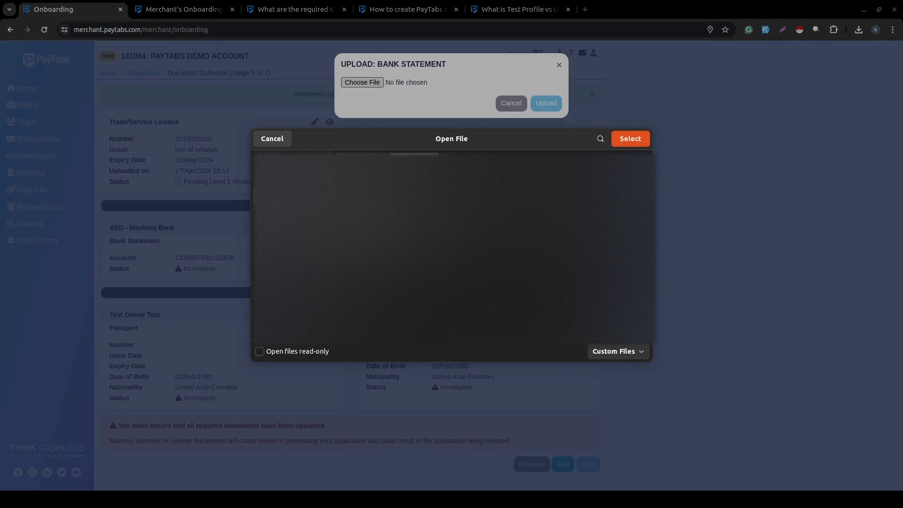
click(630, 137)
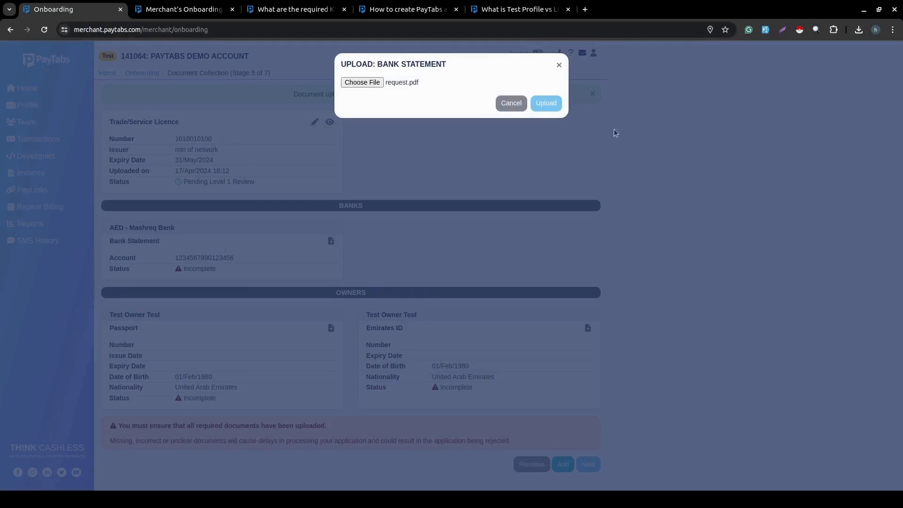
click(546, 102)
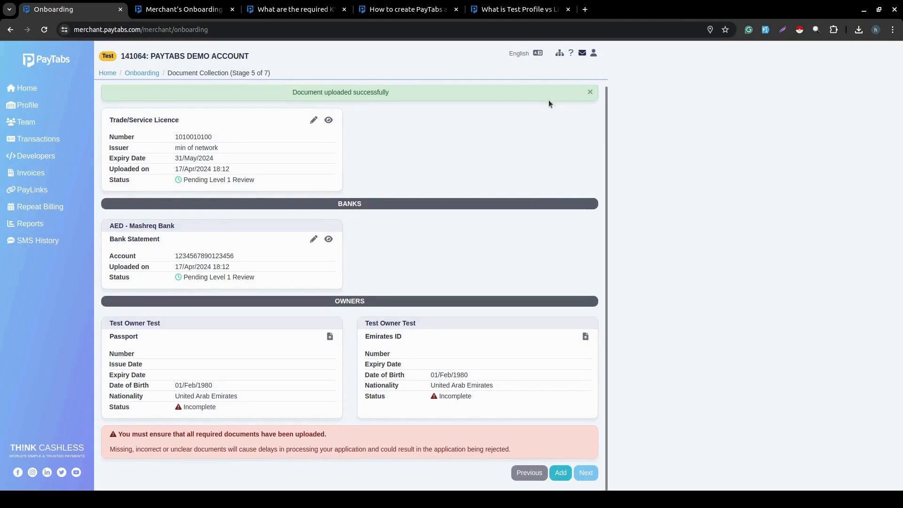
click(330, 338)
Attach request.pdf for the passport with the suggested number and issuer United Arab Emirates.
click(363, 82)
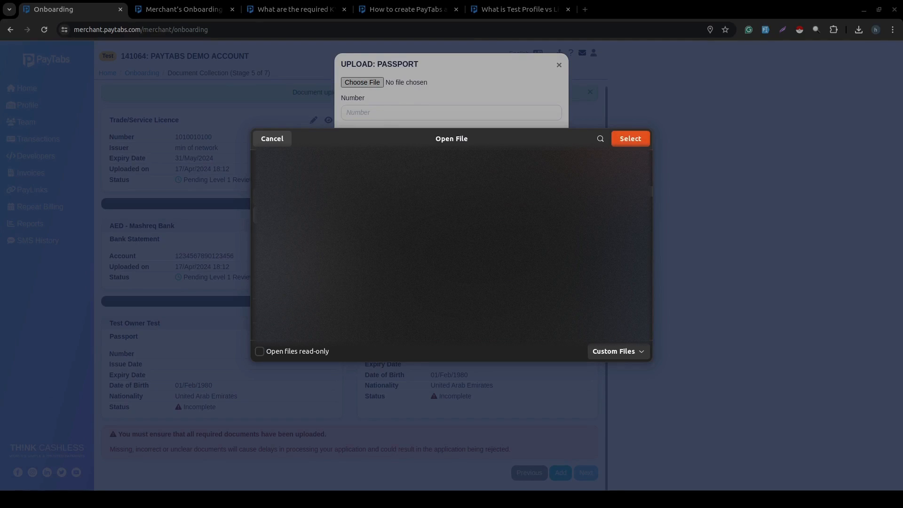
click(630, 138)
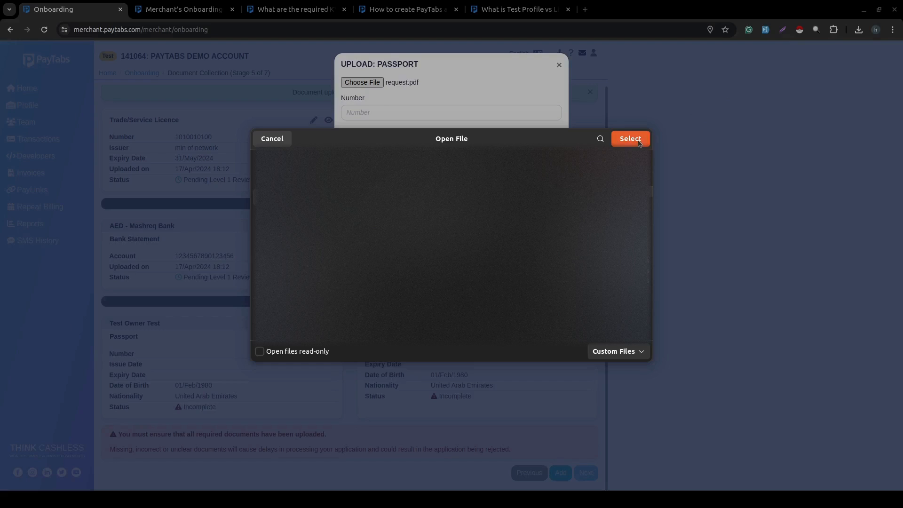
click(464, 108)
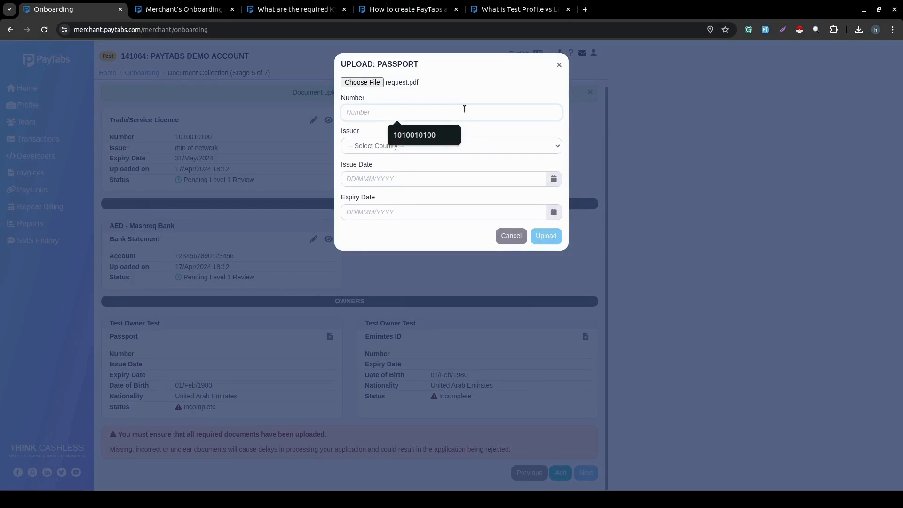
click(437, 135)
click(429, 142)
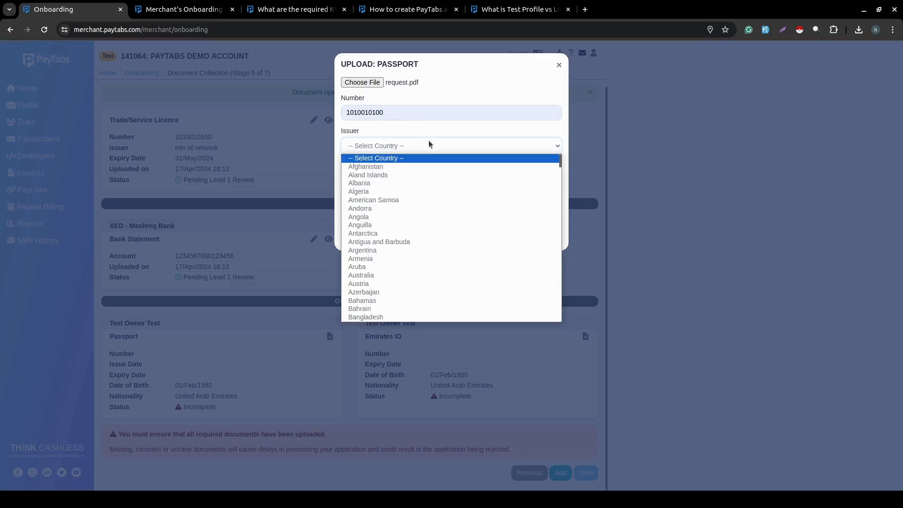
text(un)
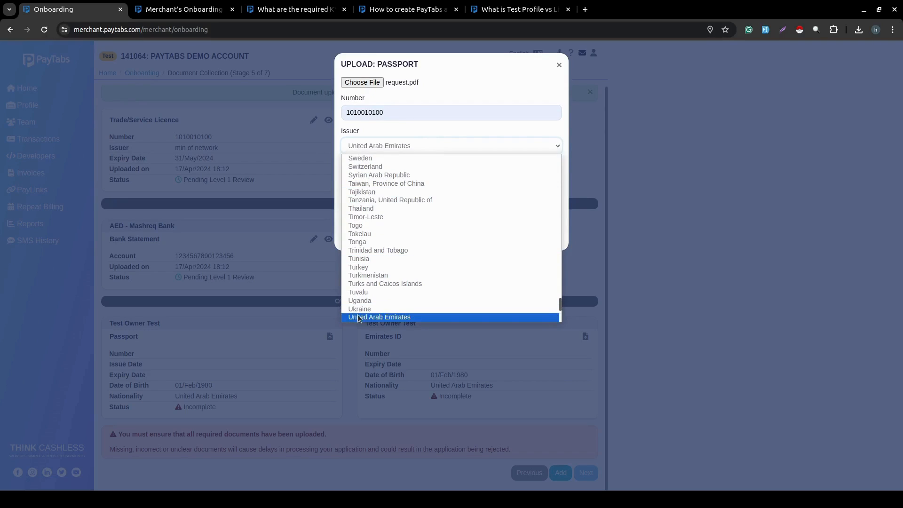
click(360, 317)
Set passport validity from 01/Apr/2024 to 31/May/2024 and upload it.
click(553, 182)
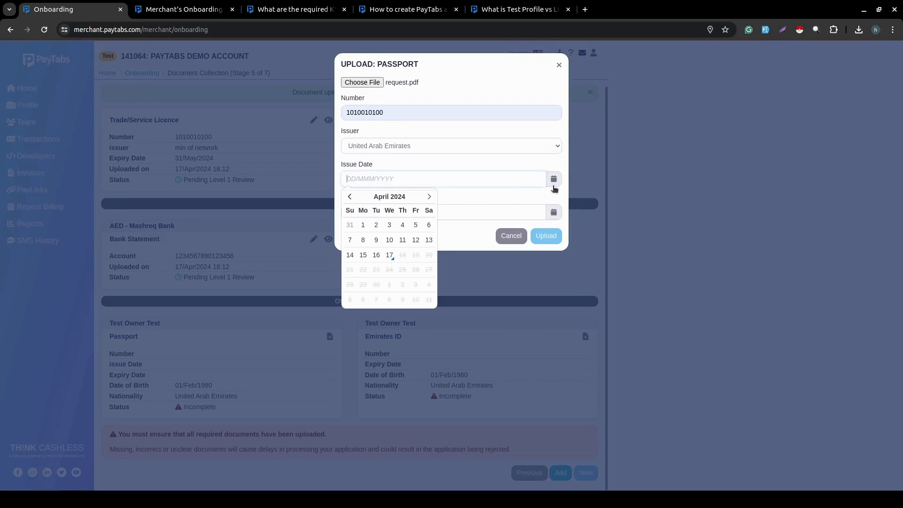
click(362, 225)
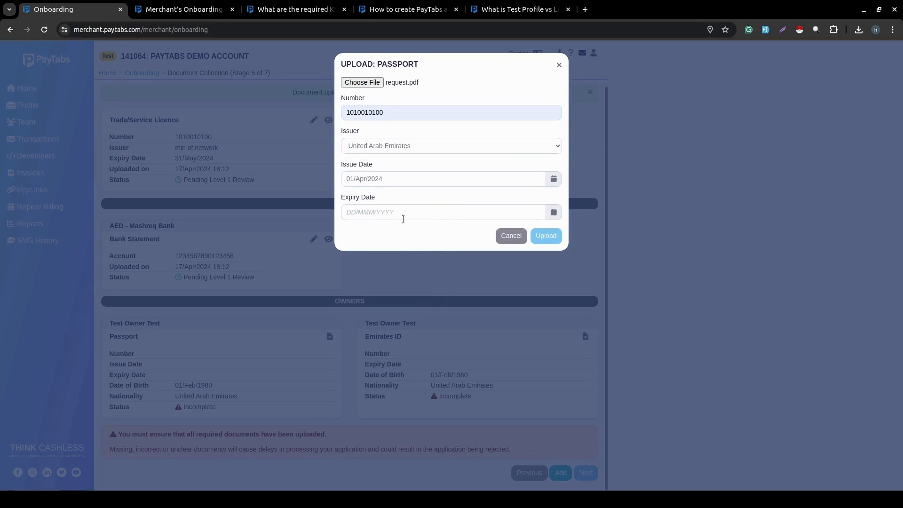
click(553, 212)
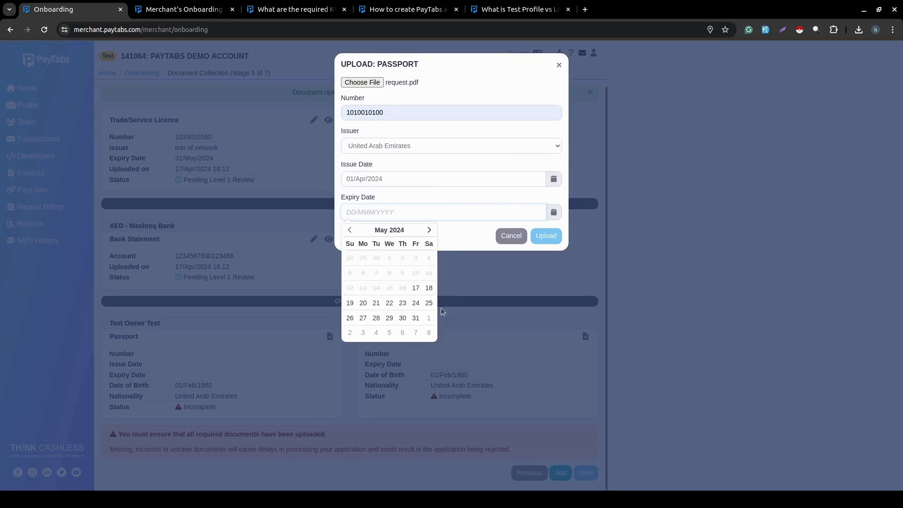
click(416, 319)
click(557, 235)
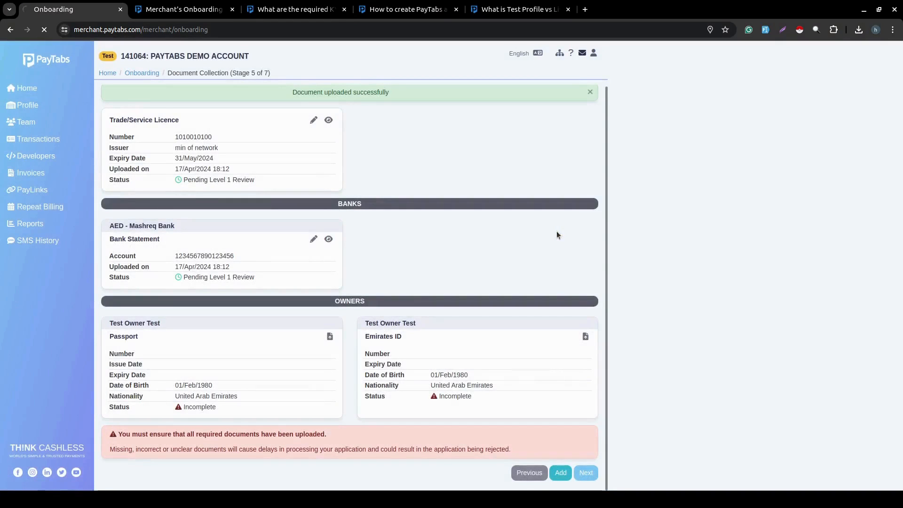
scroll(556, 236, down, 1)
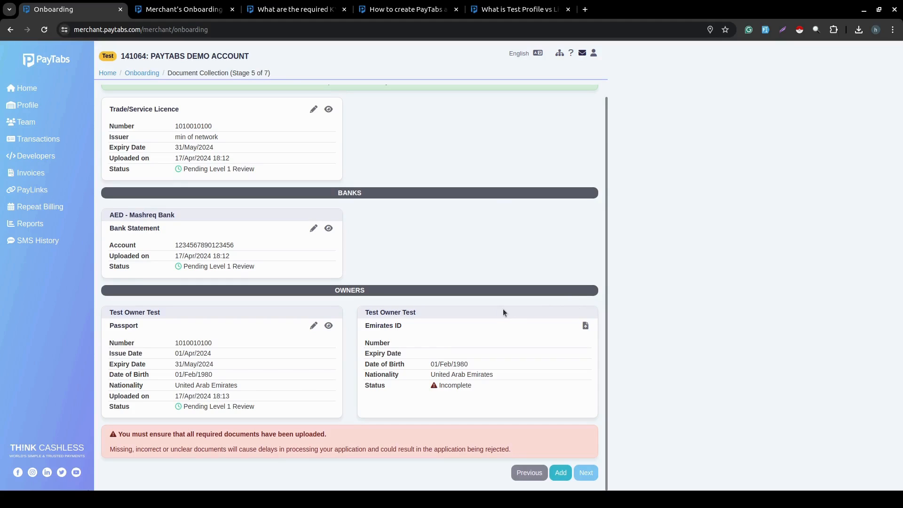
Attach request.pdf for the Emirates ID and fill in the suggested ID number.
click(585, 326)
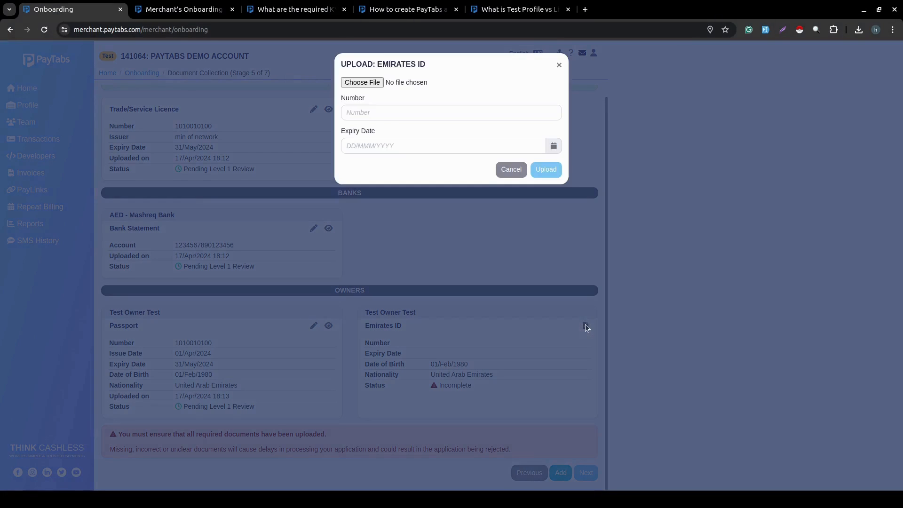
click(369, 81)
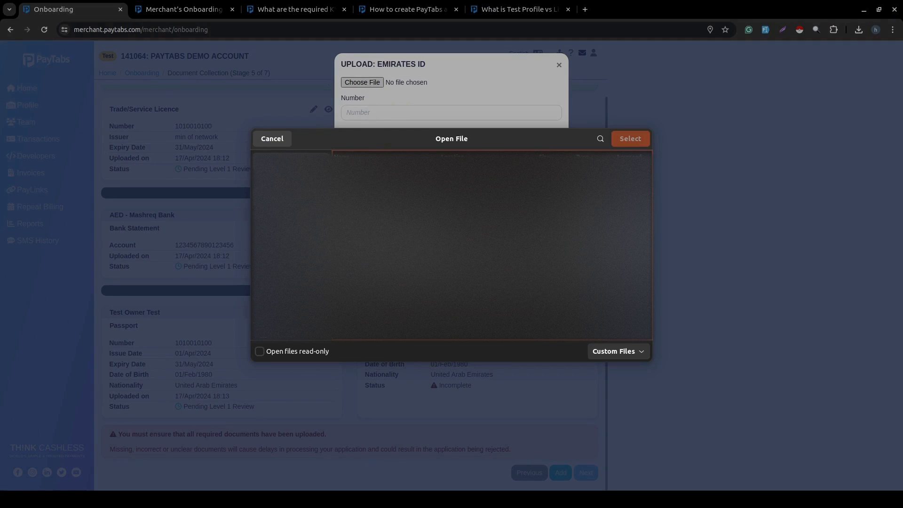
click(630, 140)
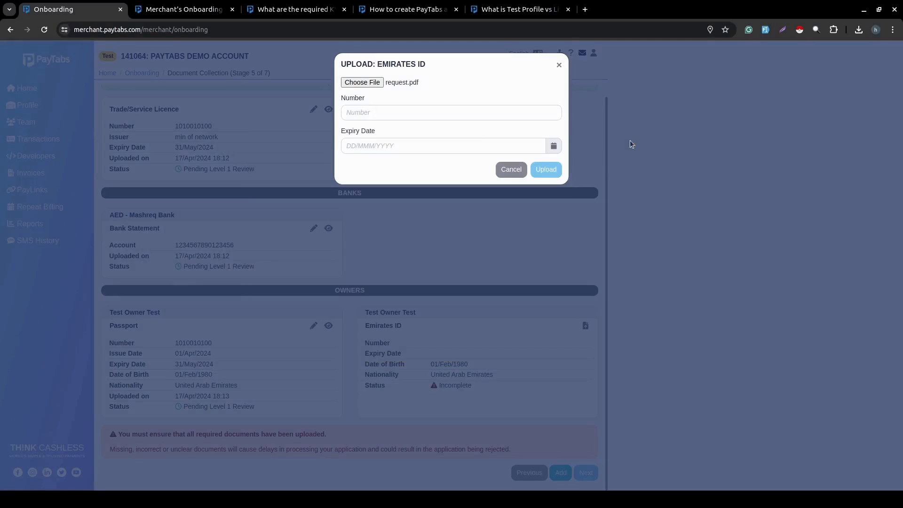
click(404, 115)
click(423, 134)
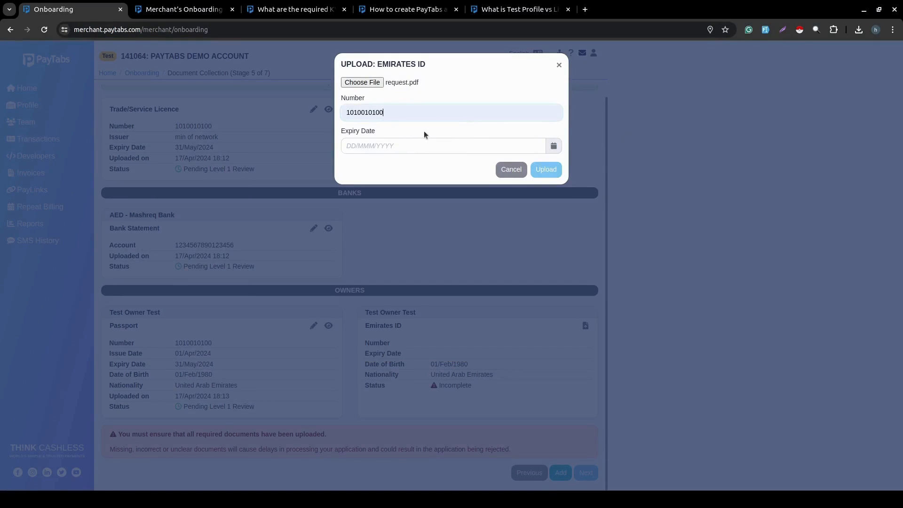
Set the Emirates ID expiry to 04/Feb/2026 and upload it.
click(553, 145)
click(413, 219)
click(553, 146)
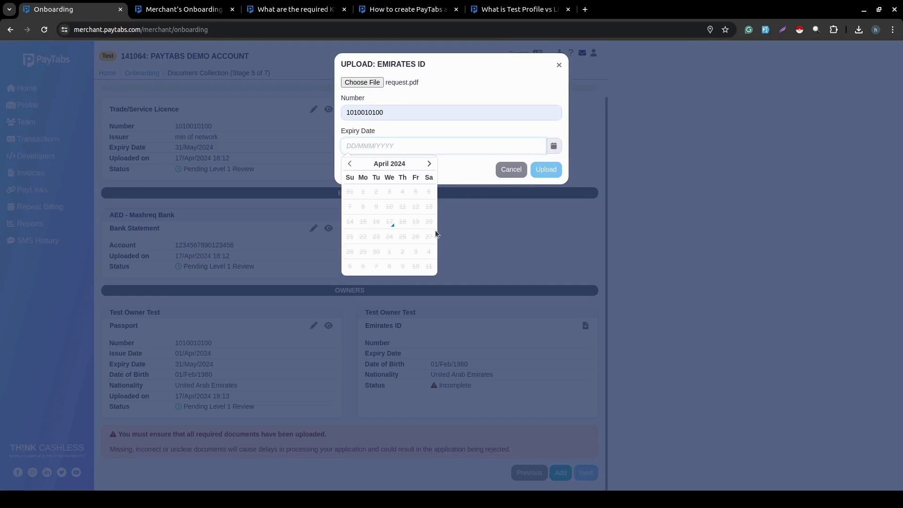
click(422, 169)
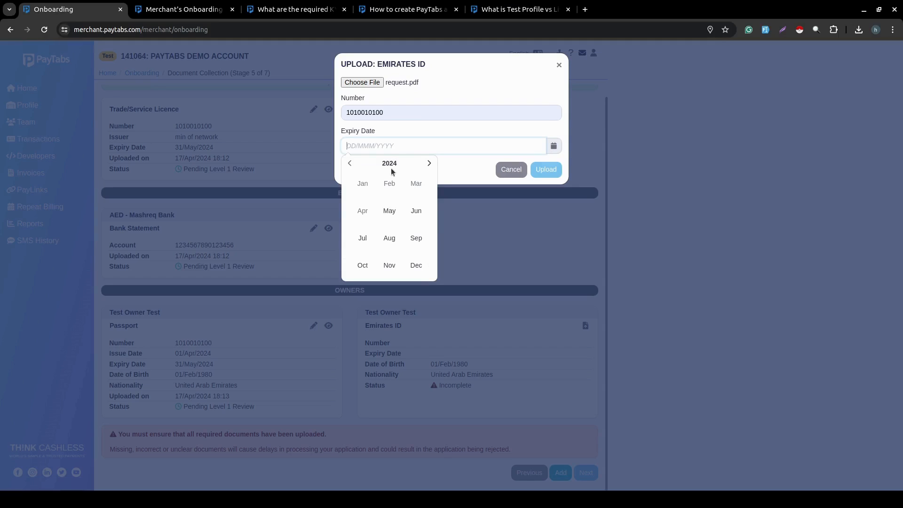
click(391, 168)
click(389, 237)
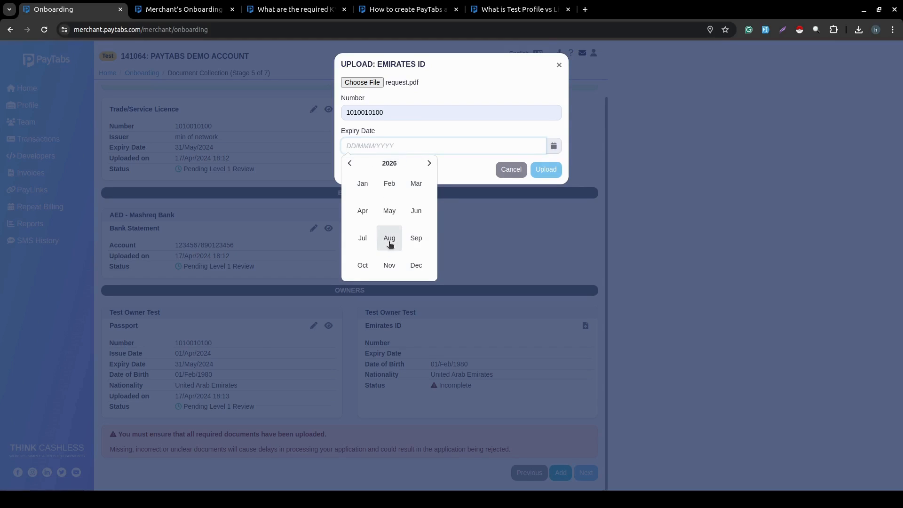
click(389, 184)
click(390, 190)
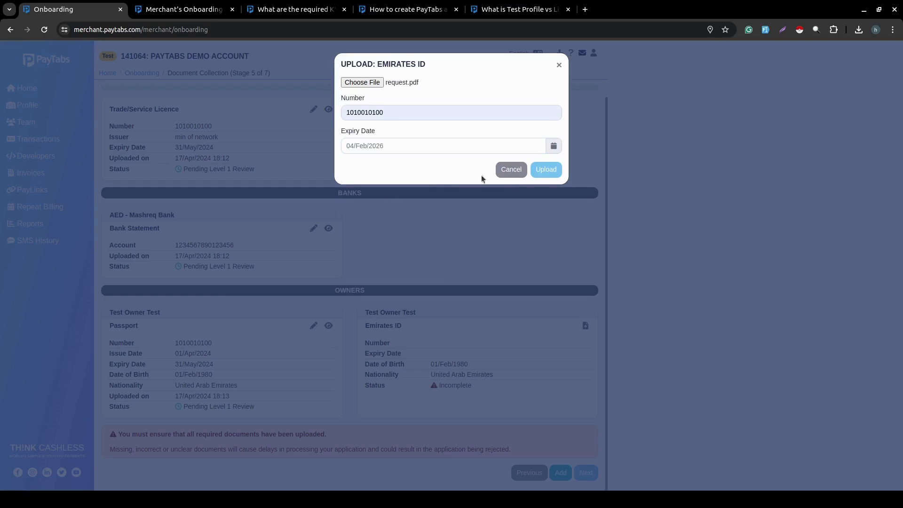
click(547, 164)
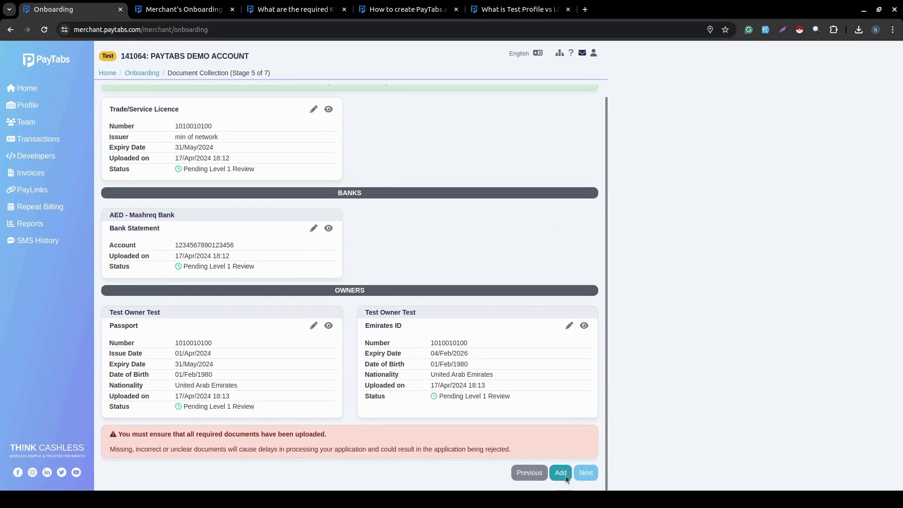
click(560, 472)
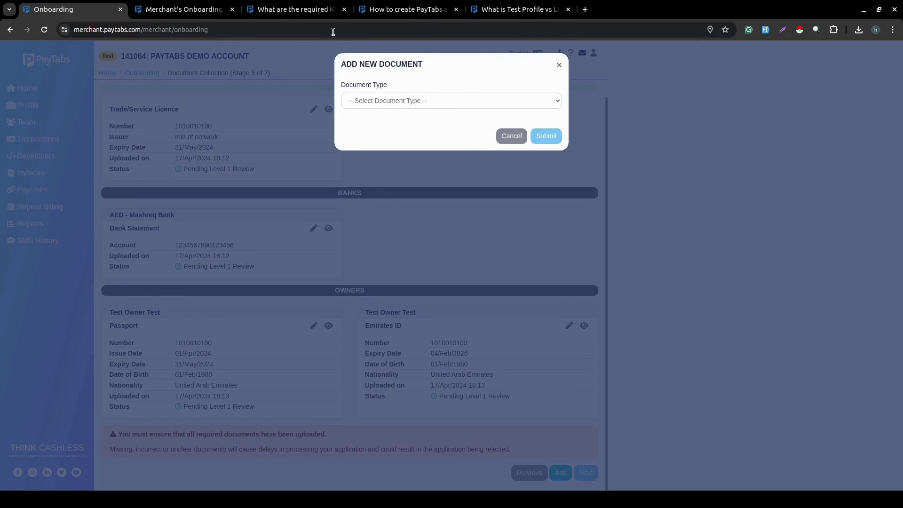
click(264, 10)
click(92, 11)
click(467, 99)
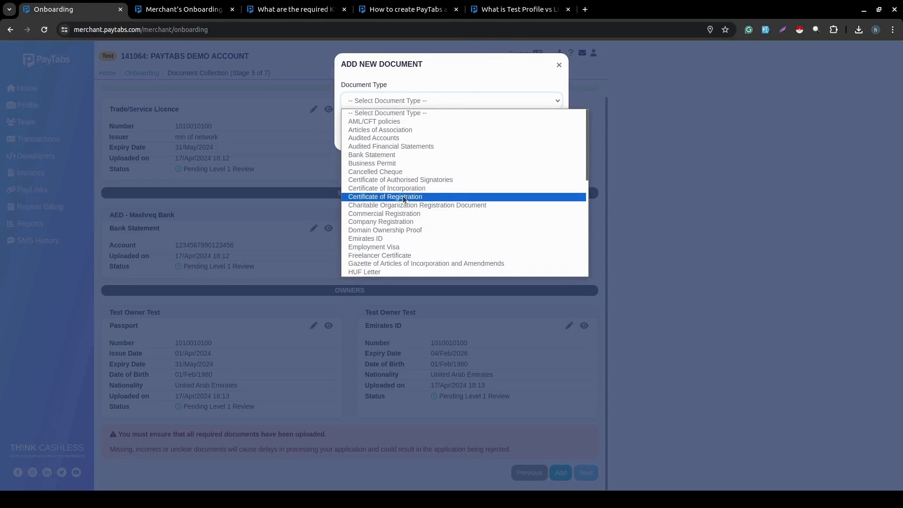
scroll(402, 195, down, 3)
click(375, 182)
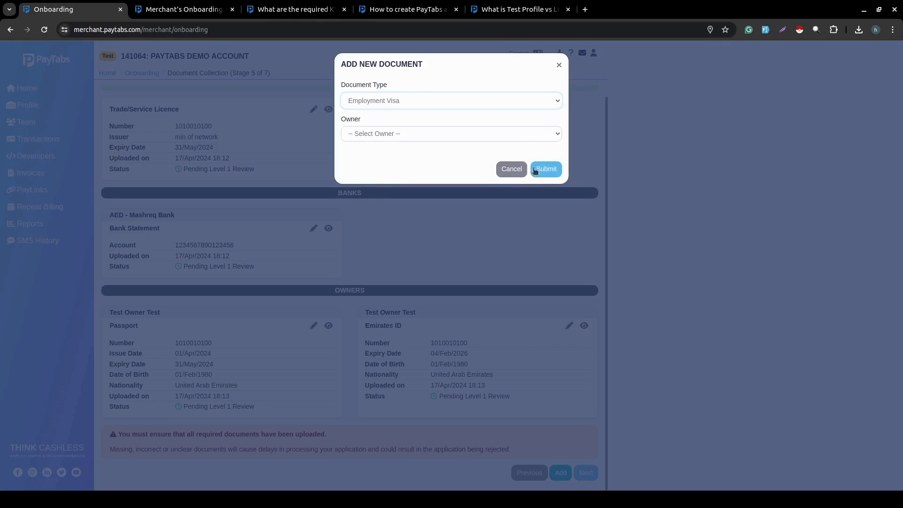
click(461, 134)
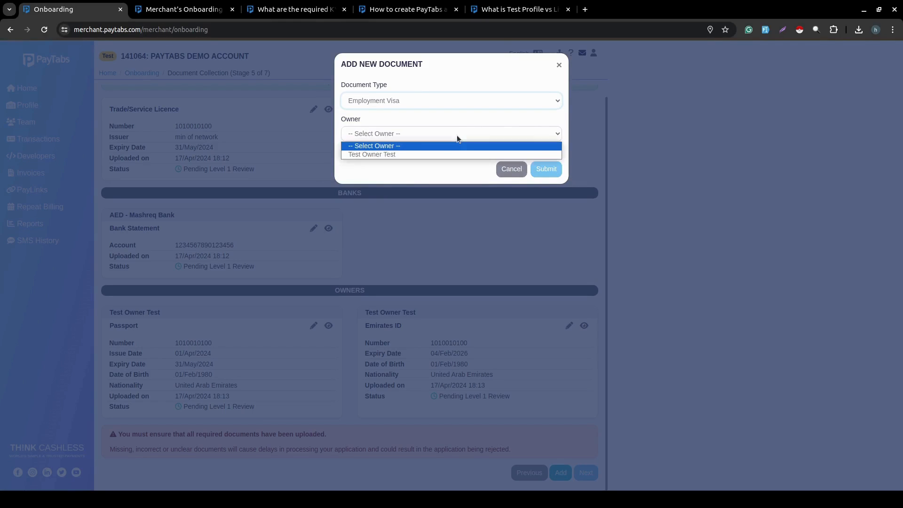
click(433, 153)
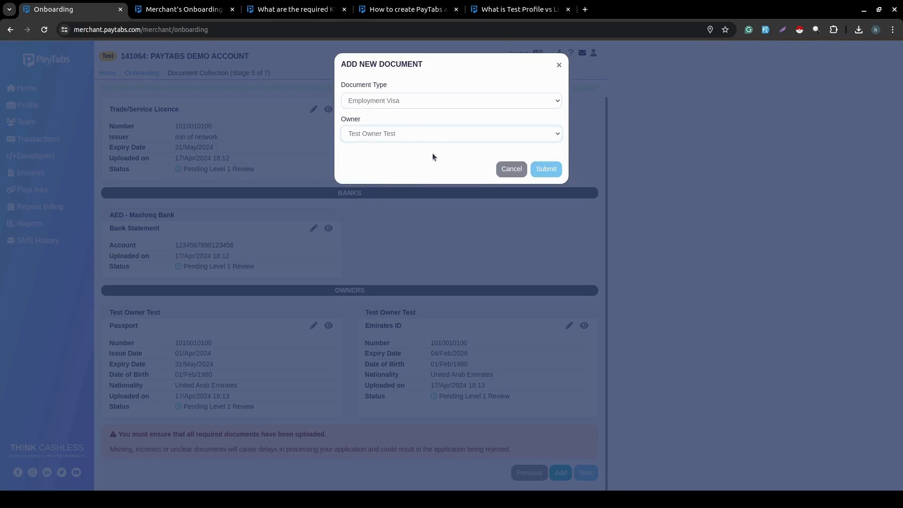
click(520, 171)
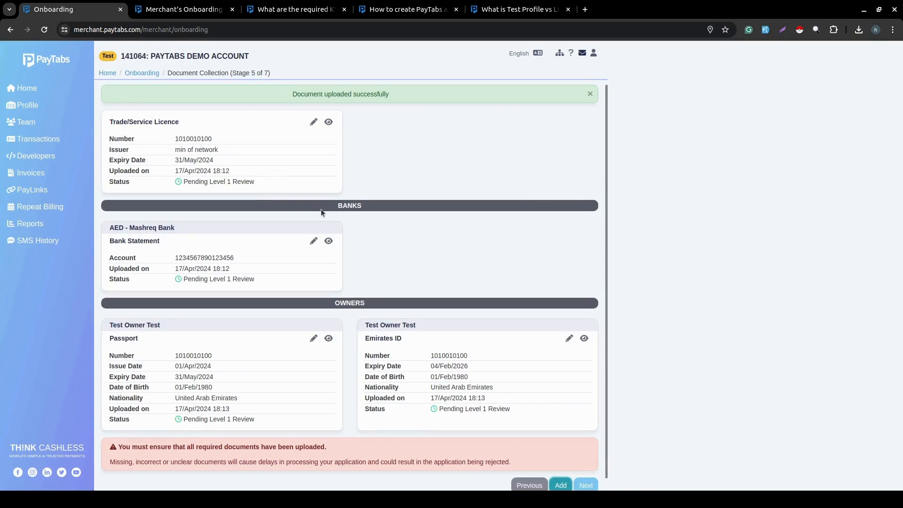
scroll(516, 344, down, 1)
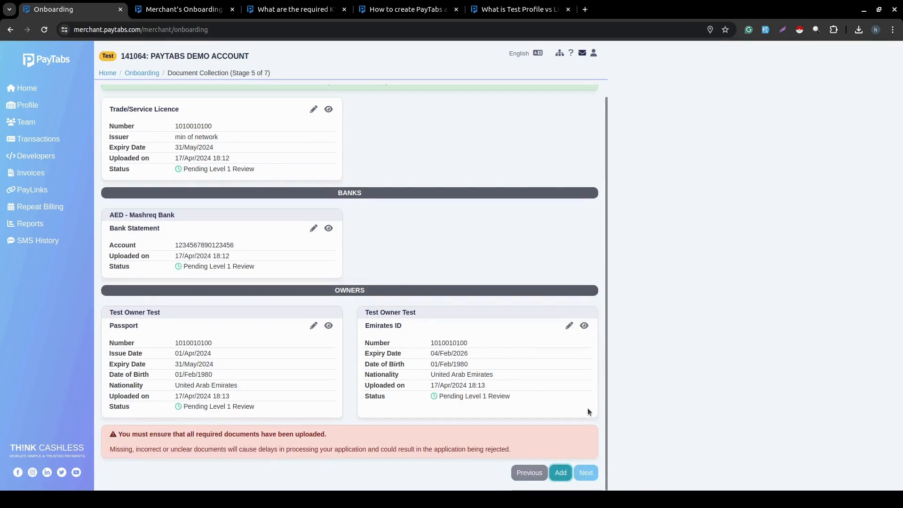
Confirm all documents are uploaded to reach Agreement Pricing, then attempt the next stage.
click(590, 473)
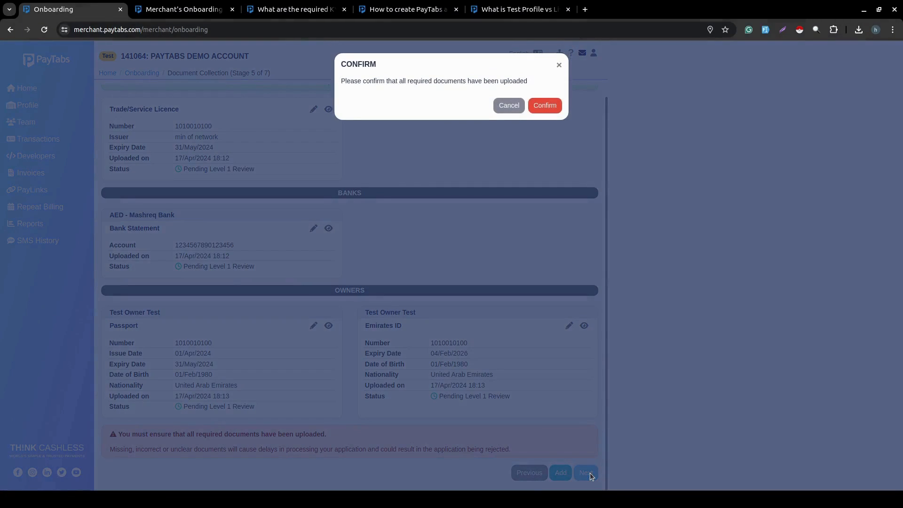
click(543, 106)
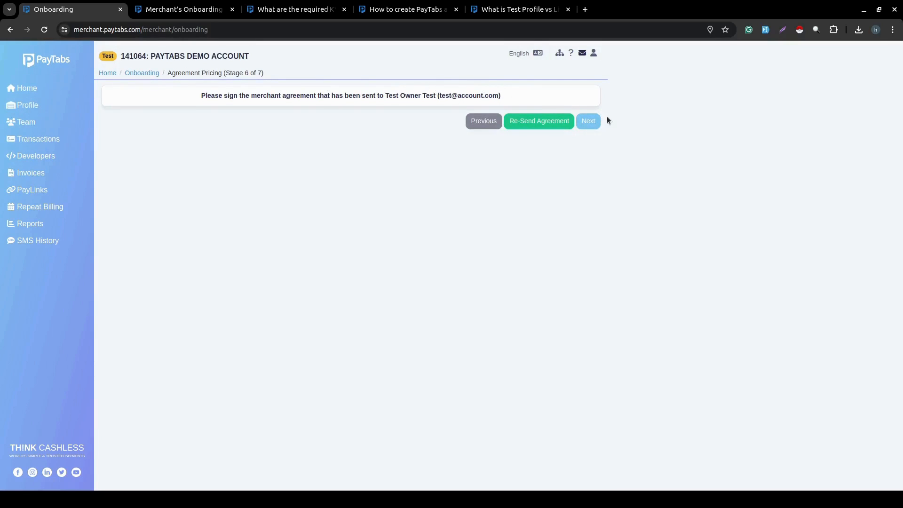
click(587, 122)
click(543, 106)
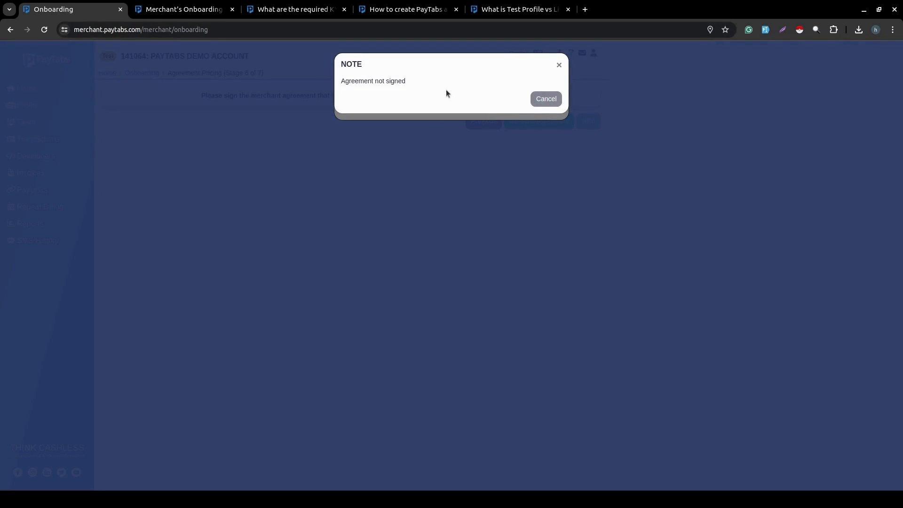
Dismiss the agreement-not-signed note and confirmation, then open the merchant onboarding guide.
click(540, 100)
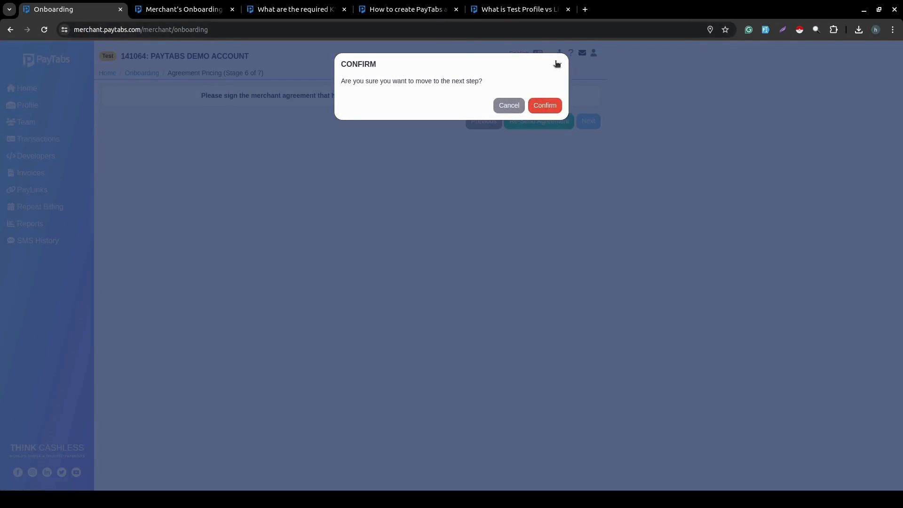
click(556, 64)
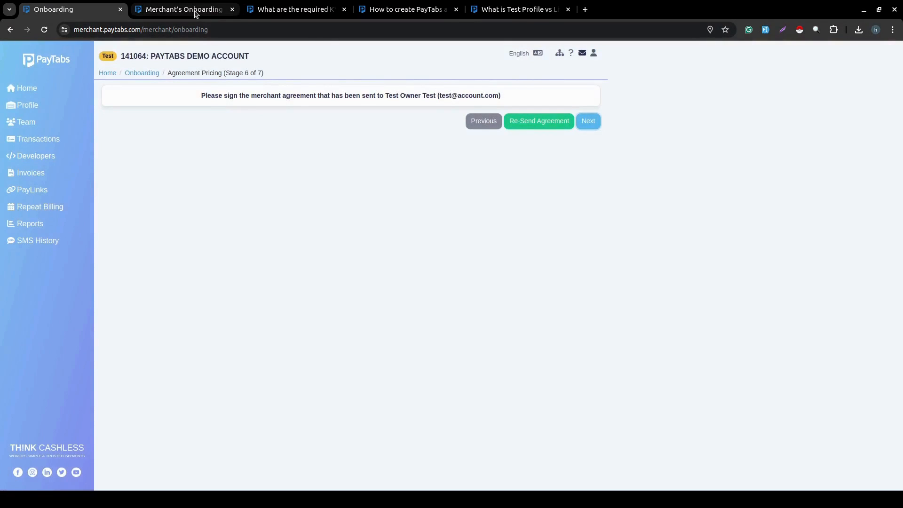
click(196, 14)
click(252, 349)
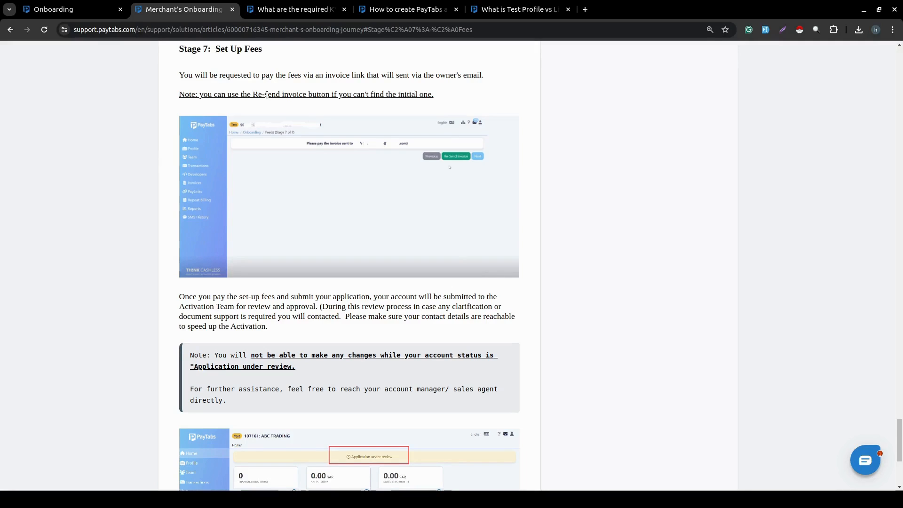
click(85, 9)
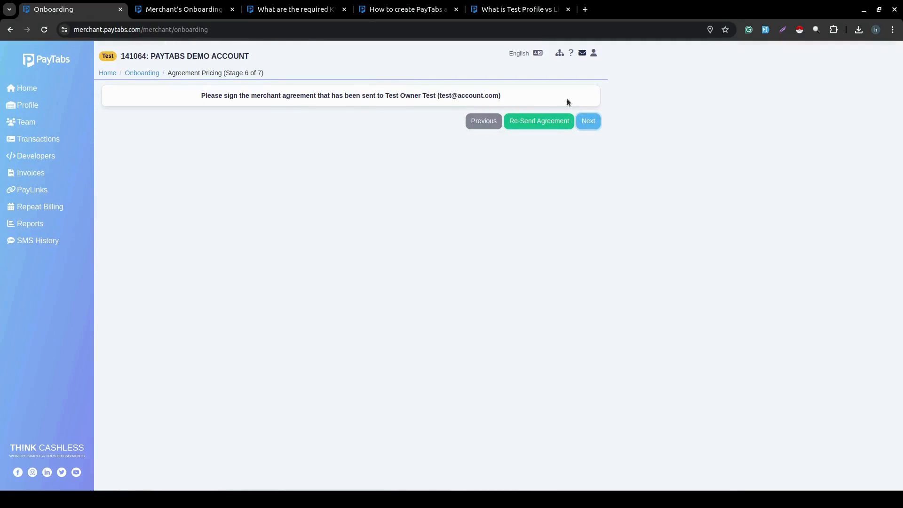